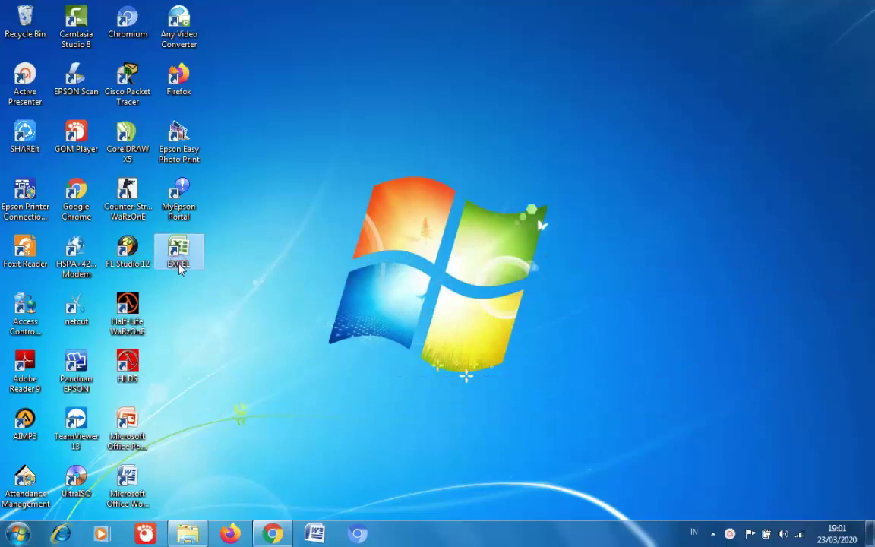
Step: Start Excel and open the workbook 81 from the recent documents
double_click(180, 269)
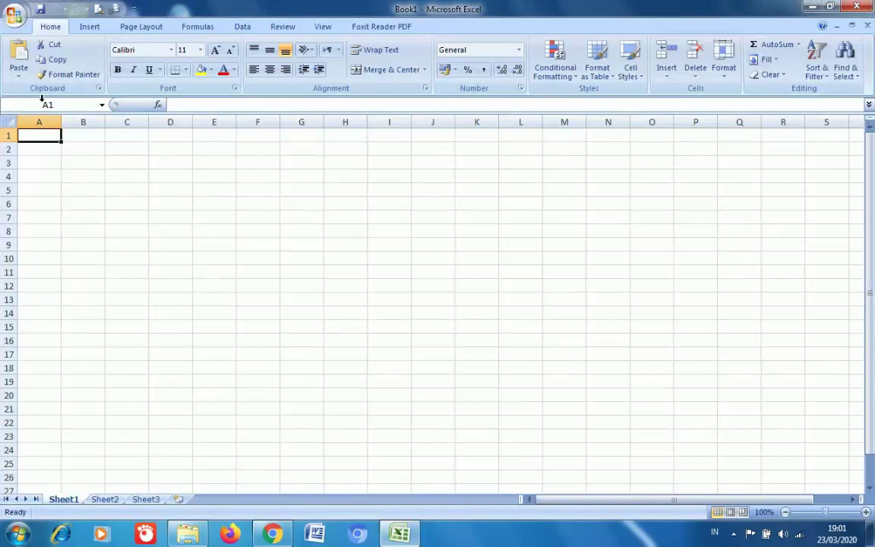
click(13, 17)
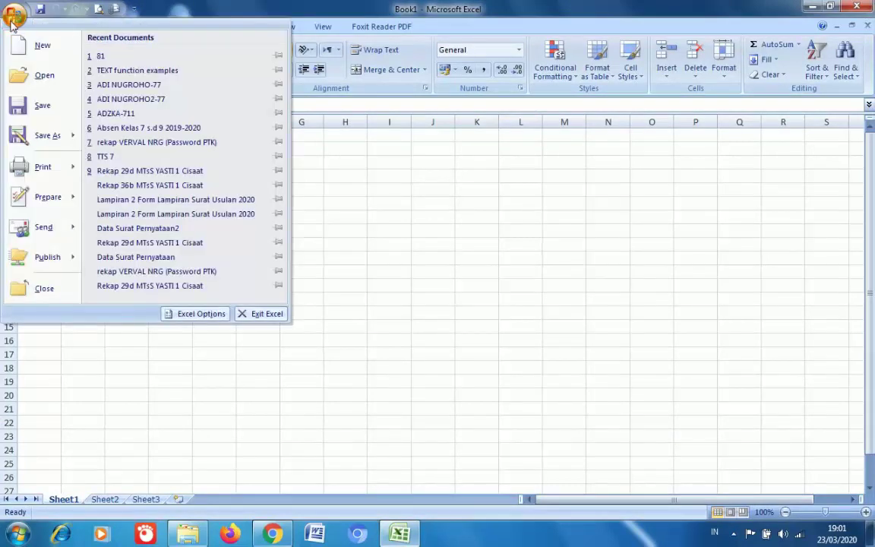
click(98, 57)
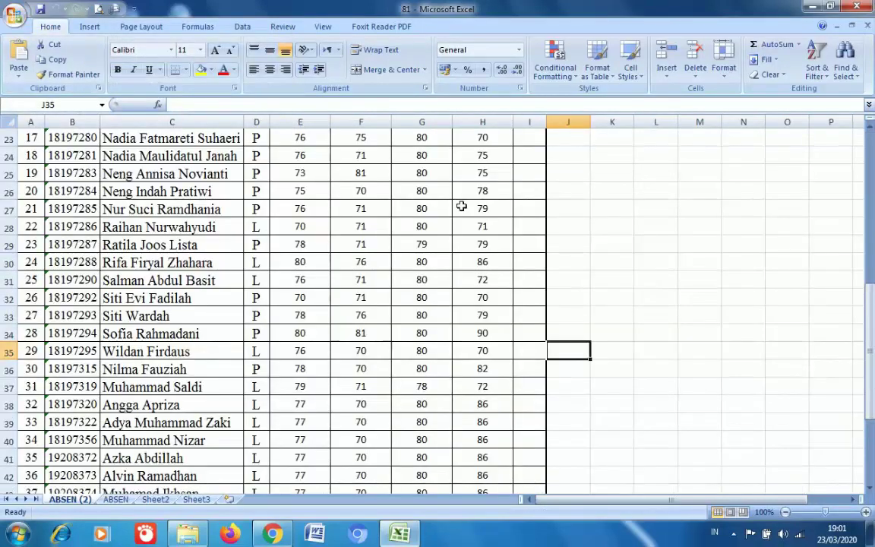
Step: Rename the sheet ABSEN (2) as nilai
double_click(80, 503)
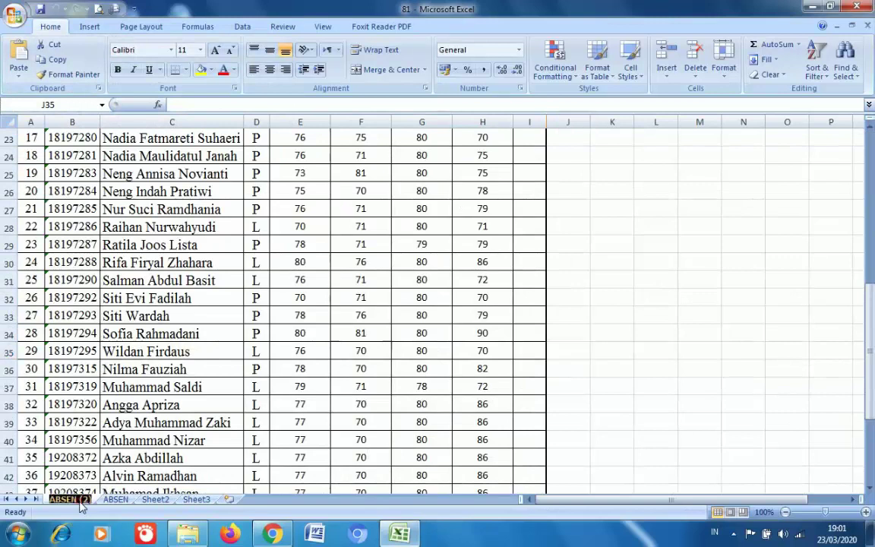
text(nilai)
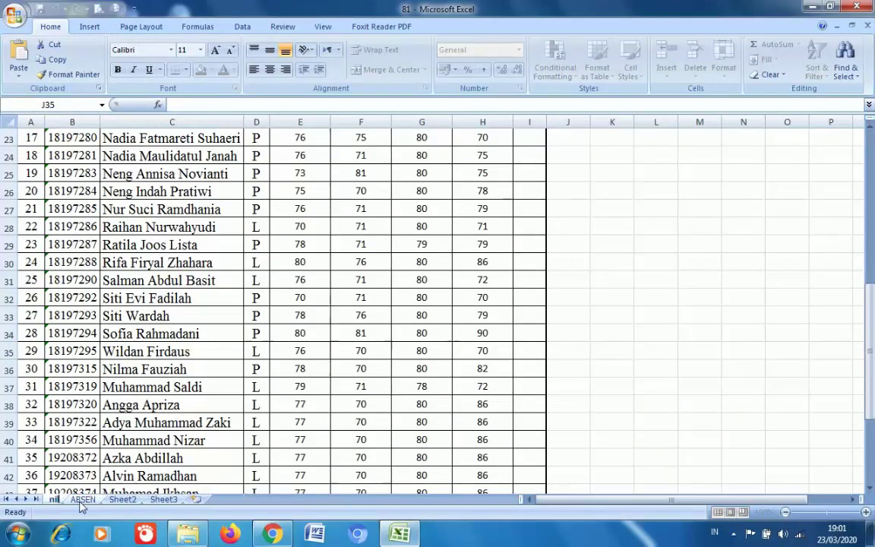
key(Return)
click(129, 455)
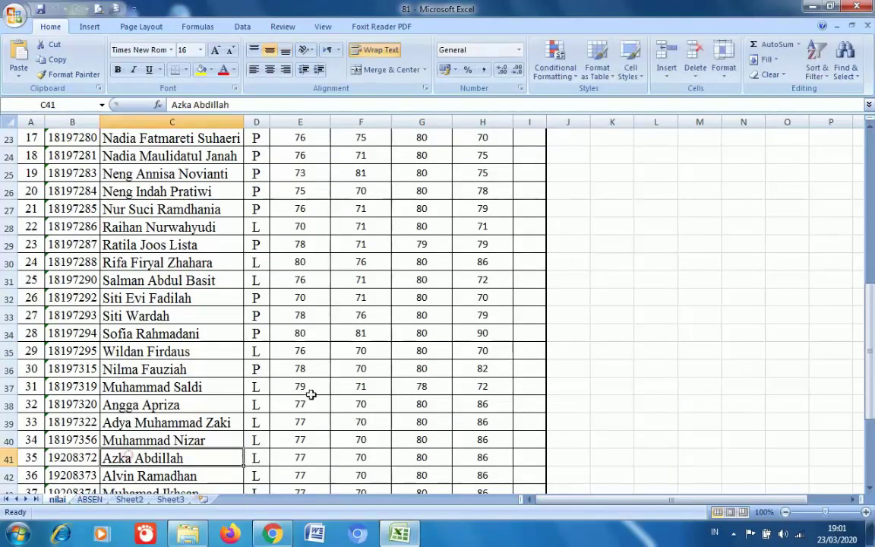
Step: Insert three blank columns before the MATEMATIKA column E of the grade table
drag(872, 308, 872, 153)
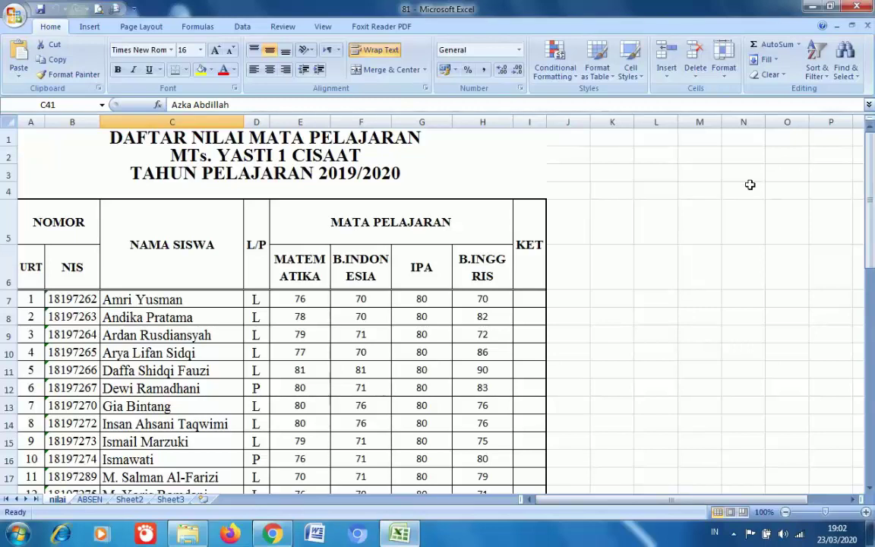
click(309, 120)
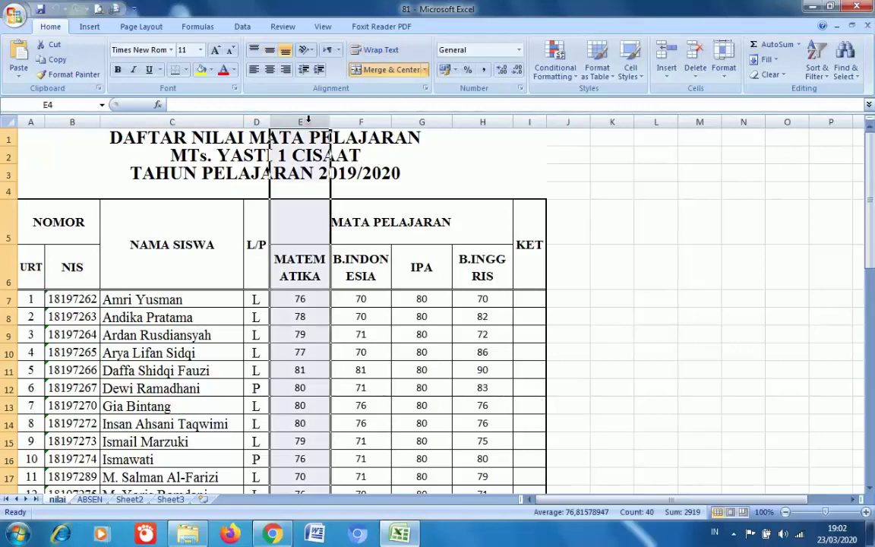
right_click(309, 120)
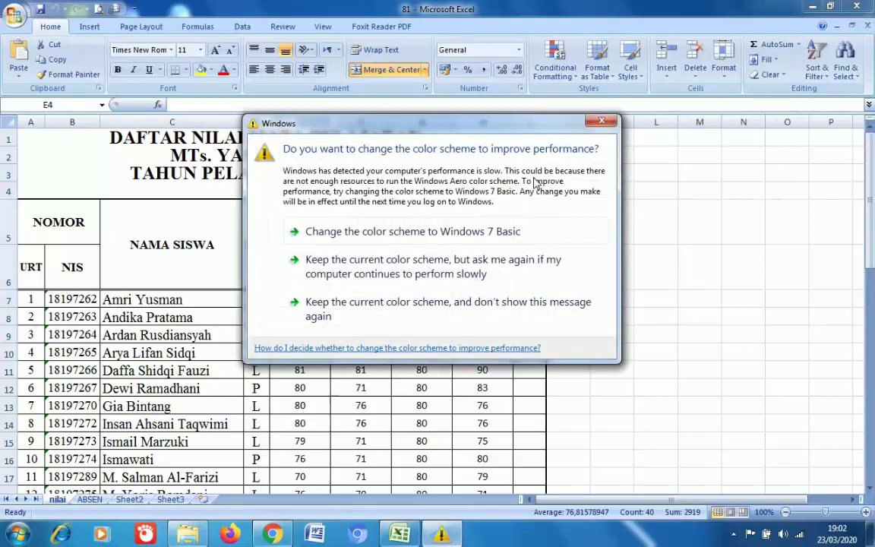
click(601, 122)
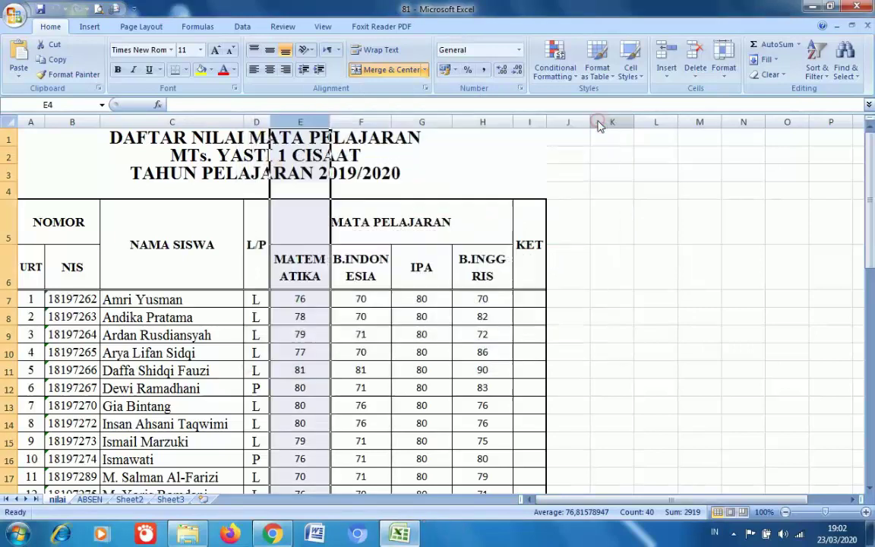
right_click(314, 119)
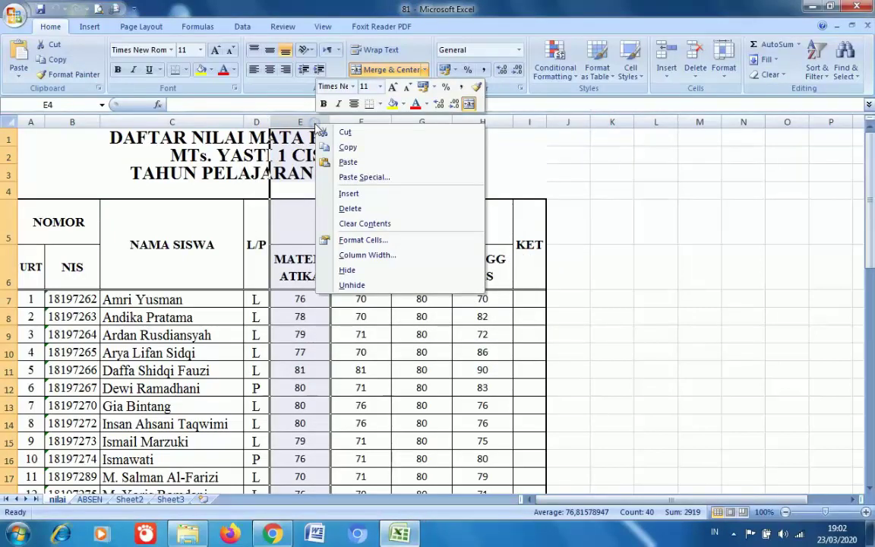
click(354, 195)
right_click(287, 121)
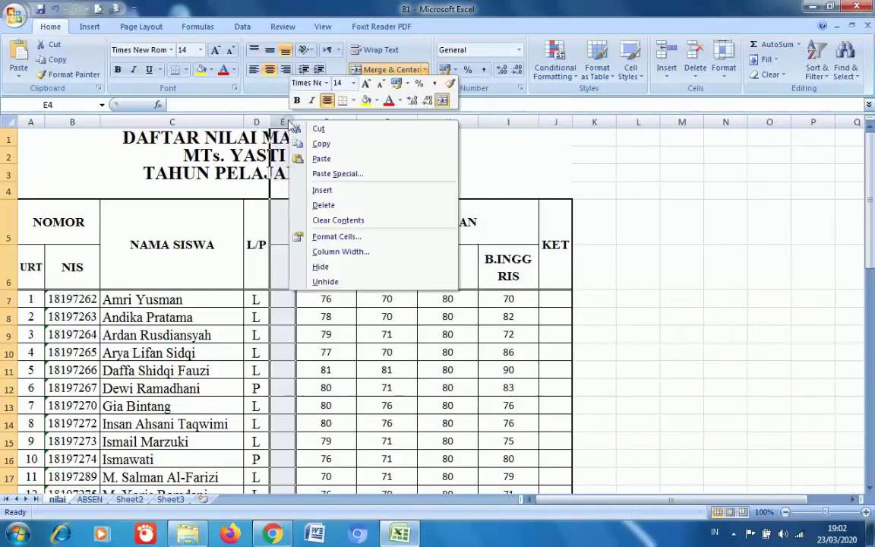
click(315, 191)
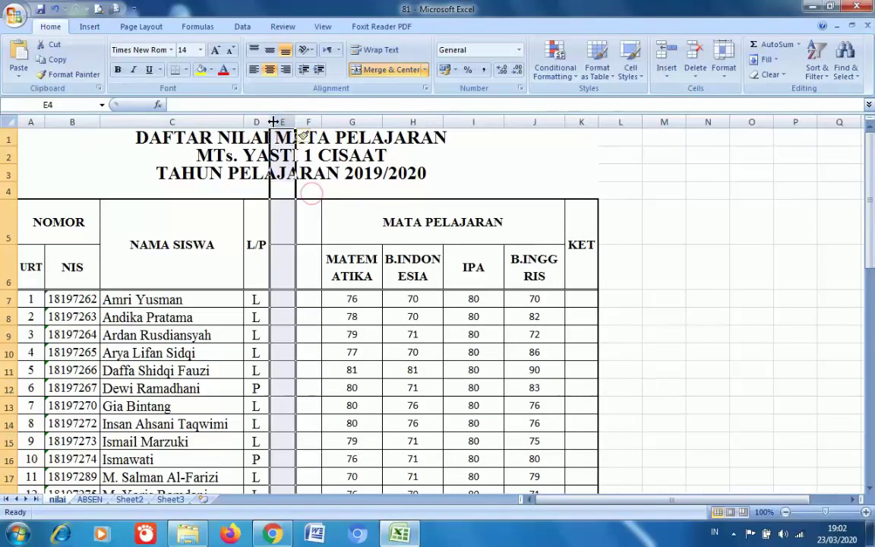
right_click(282, 121)
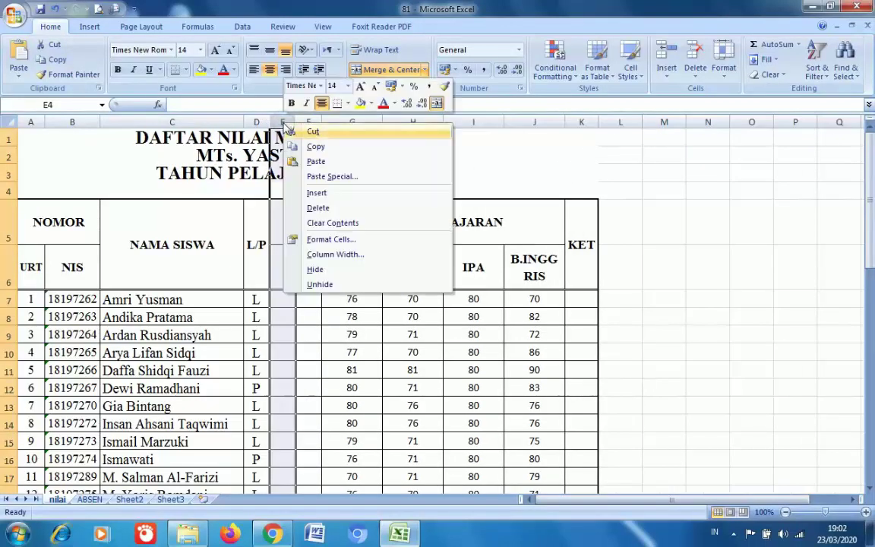
click(316, 194)
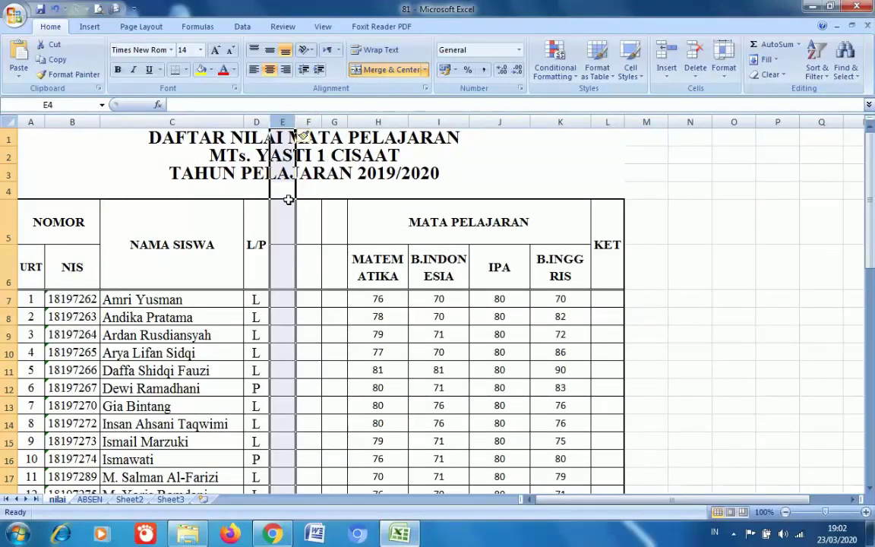
Step: Widen the three new columns E to G and give them one equal column width
drag(294, 121, 435, 122)
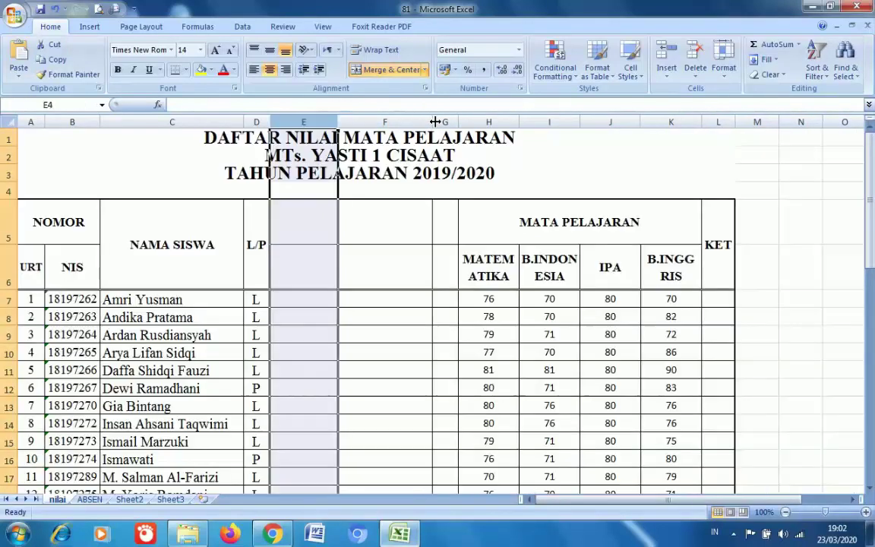
drag(338, 121, 374, 122)
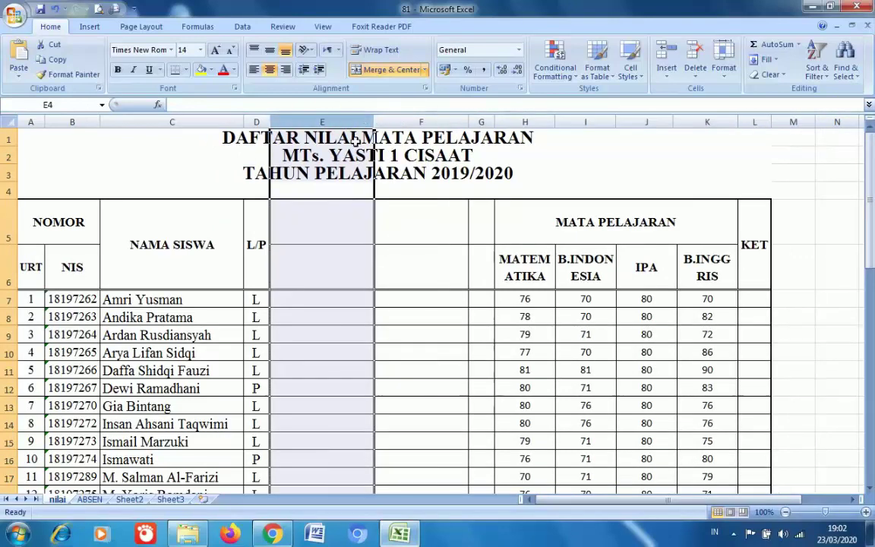
click(355, 226)
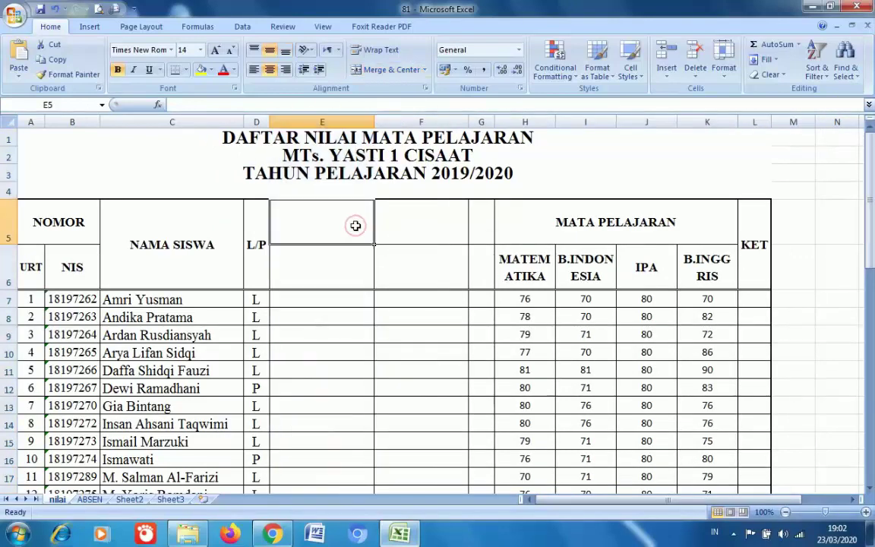
mouse_move(360, 244)
mouse_down()
mouse_move(380, 280)
mouse_move(481, 269)
mouse_up()
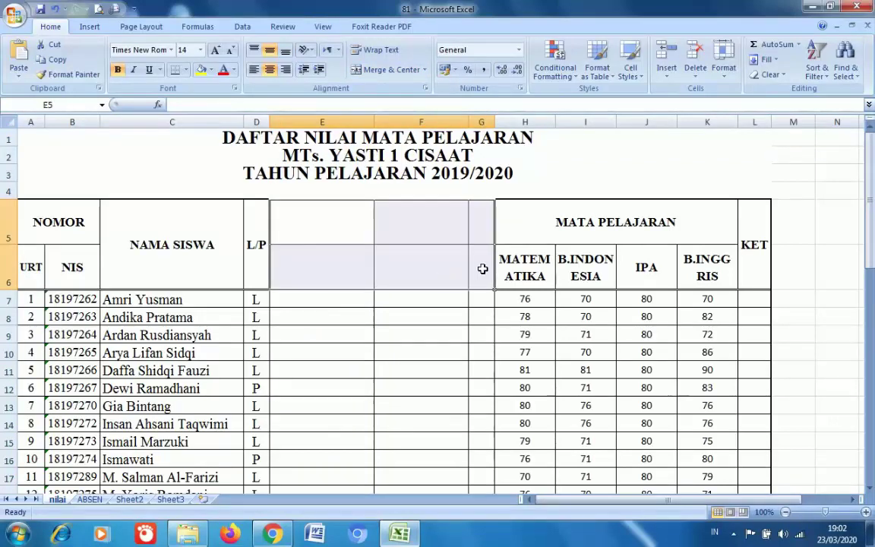
click(724, 61)
click(749, 138)
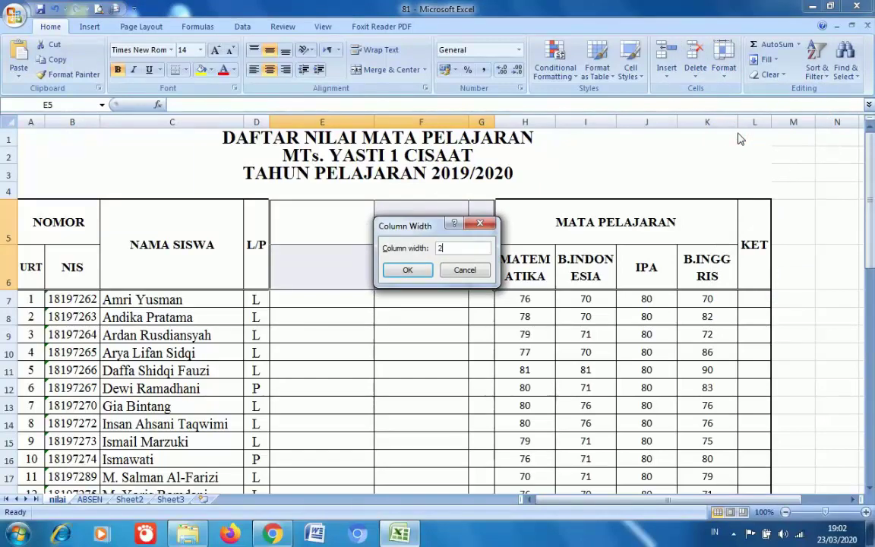
key(Return)
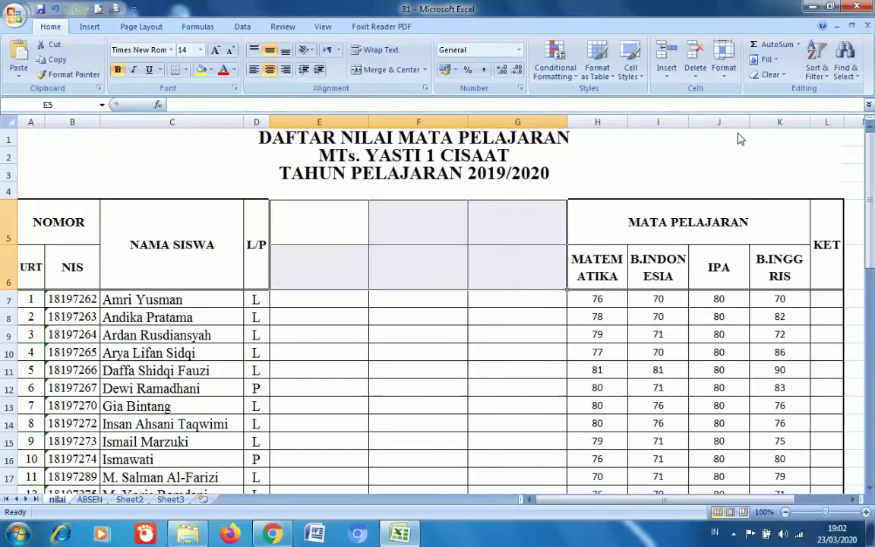
click(554, 313)
Step: Merge and center header cells E5:E6 and enter the heading TEMPAT LAHIR
drag(330, 222, 327, 264)
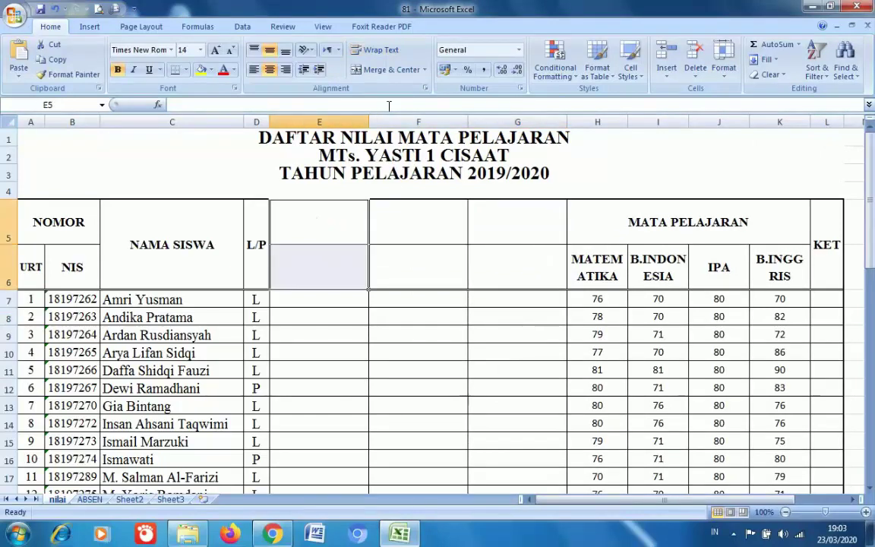
drag(325, 216, 329, 246)
click(384, 69)
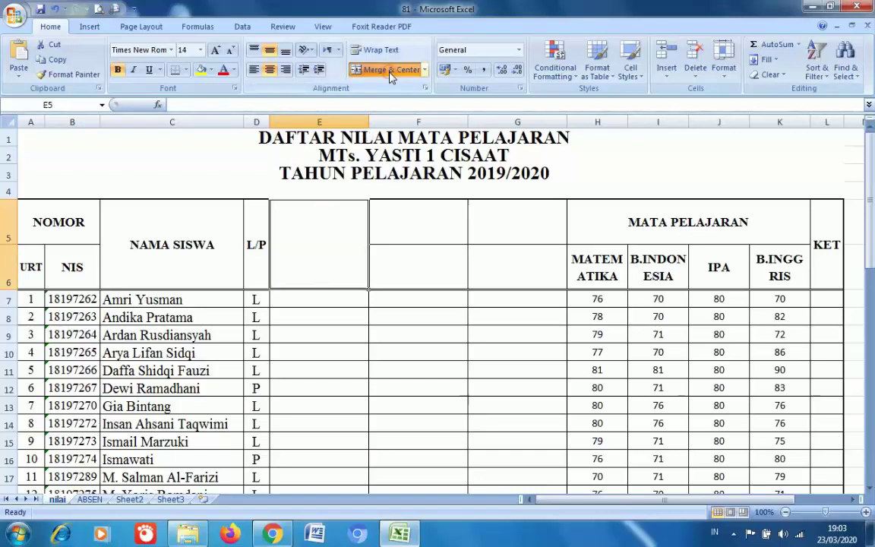
double_click(330, 237)
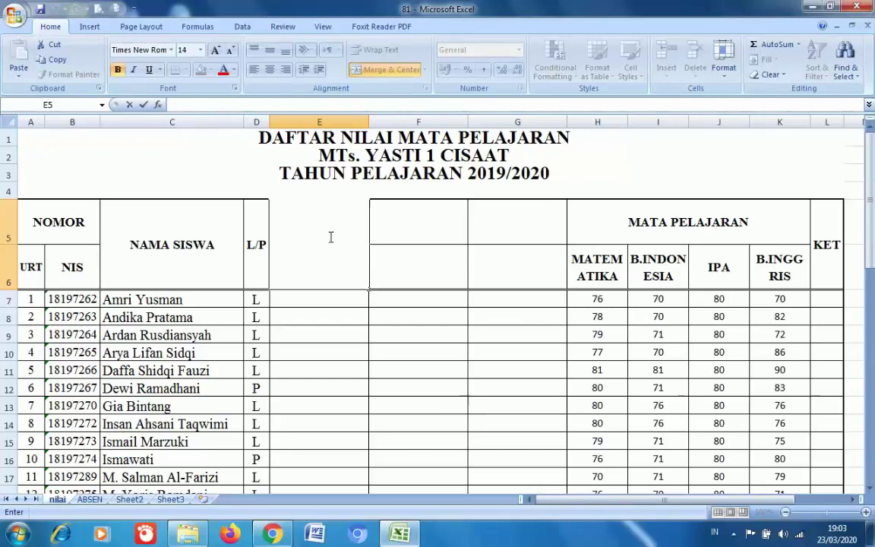
text(TEMPAT LAHIR)
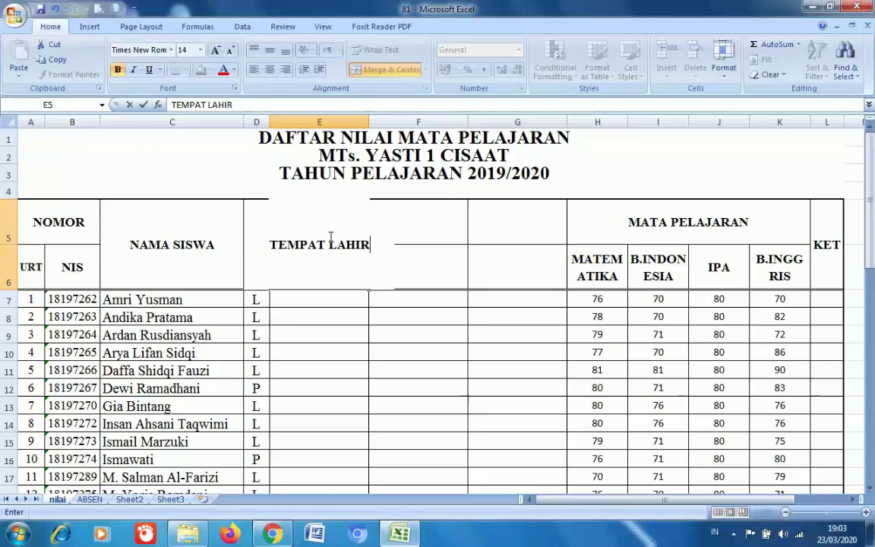
key(Tab)
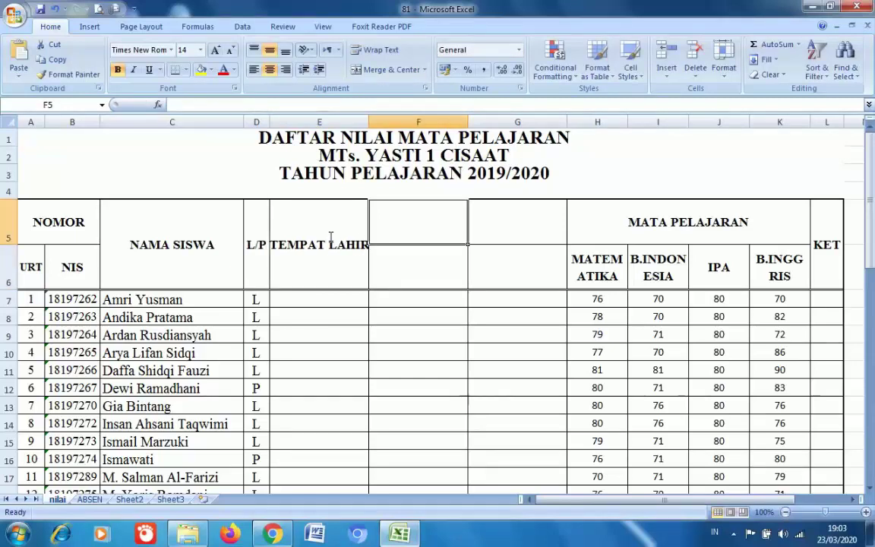
Step: Copy the merged TEMPAT LAHIR header into column F and change the copy's text to TANGGAL LAHIR
click(319, 251)
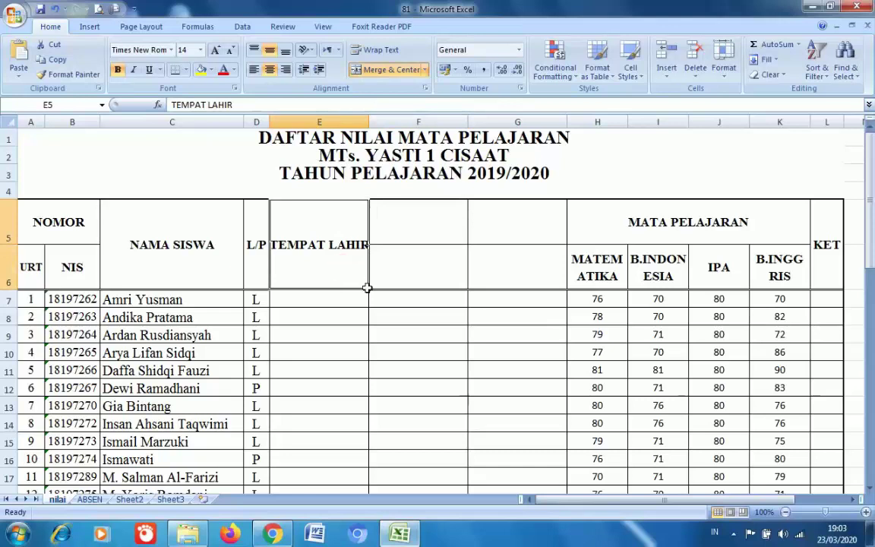
drag(367, 288, 429, 282)
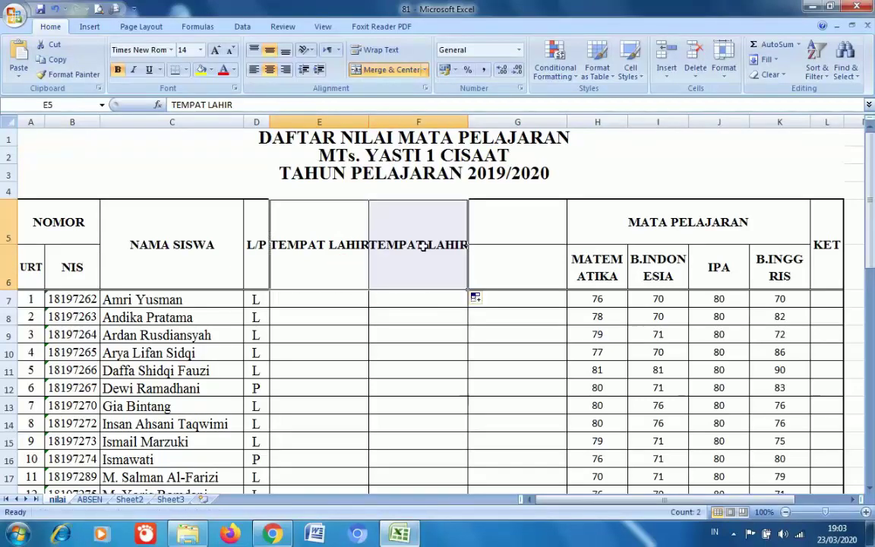
double_click(427, 244)
key(BackSpace)
key(BackSpace)
key(BackSpace)
key(BackSpace)
key(BackSpace)
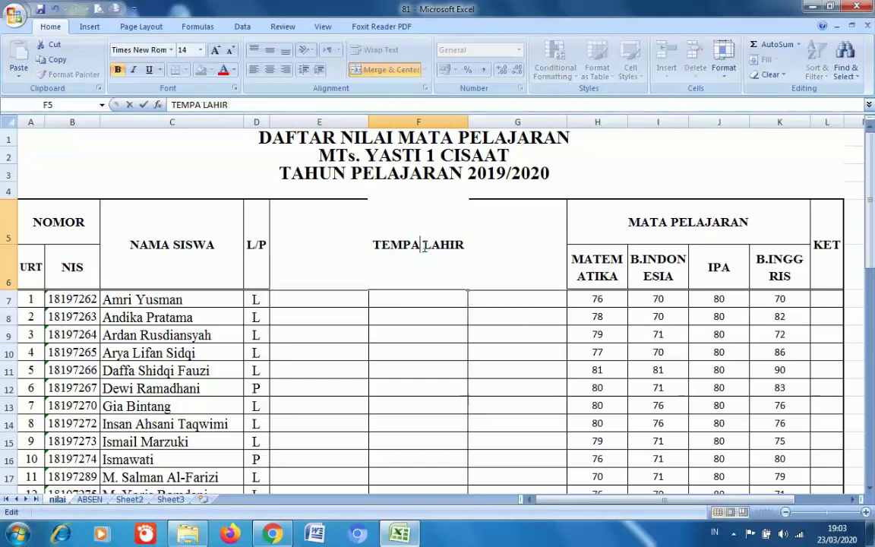
text(ANGG)
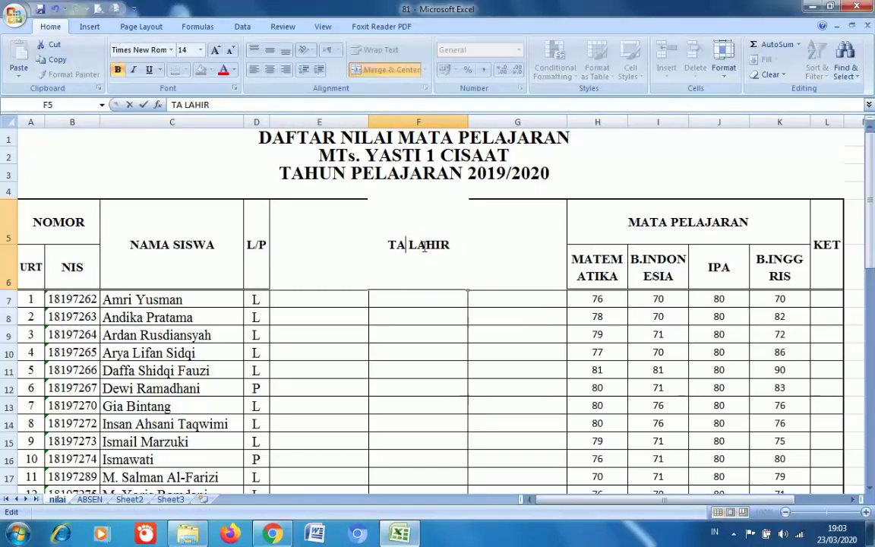
text(AL)
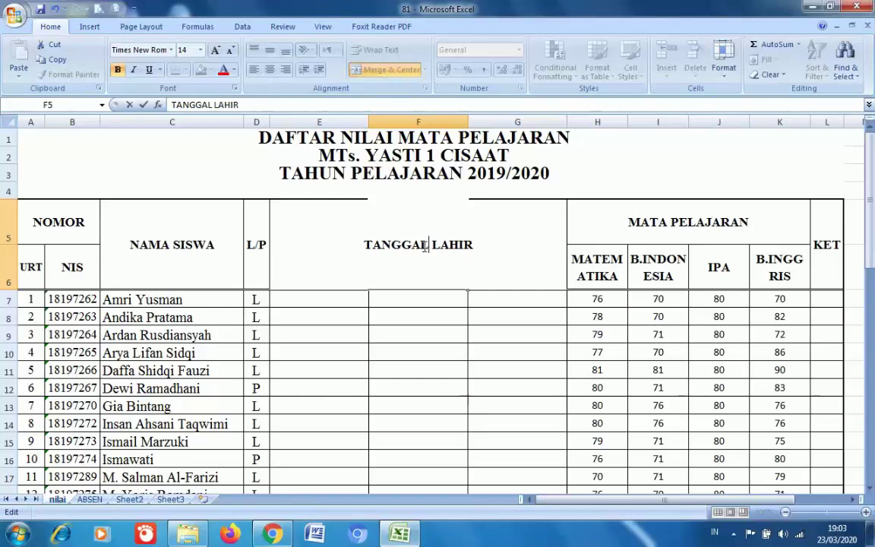
click(435, 374)
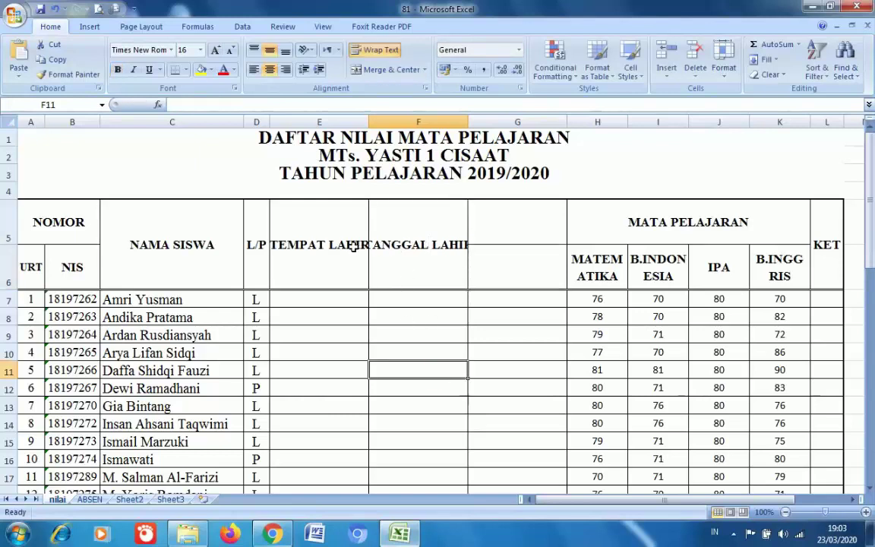
Step: Turn on text wrapping for the merged TEMPAT LAHIR and TANGGAL LAHIR header cells in columns E and F
click(315, 224)
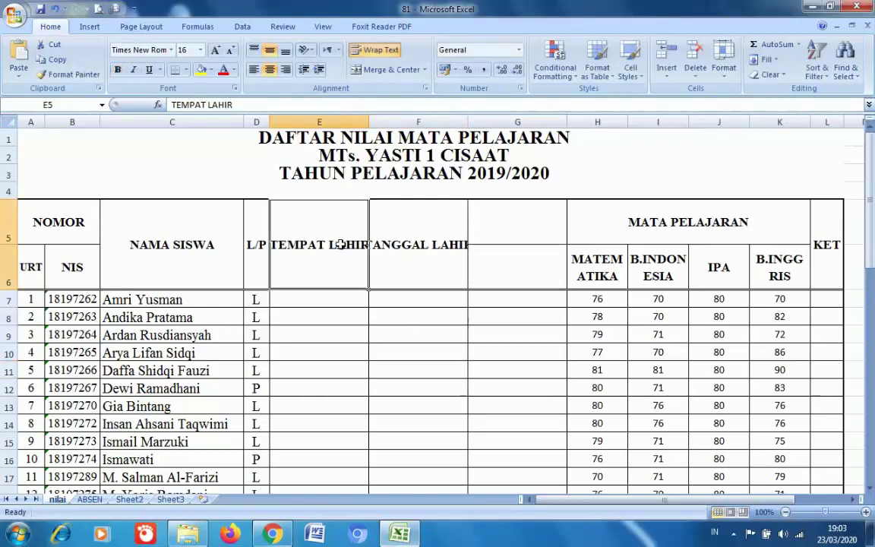
drag(342, 244, 388, 241)
right_click(398, 241)
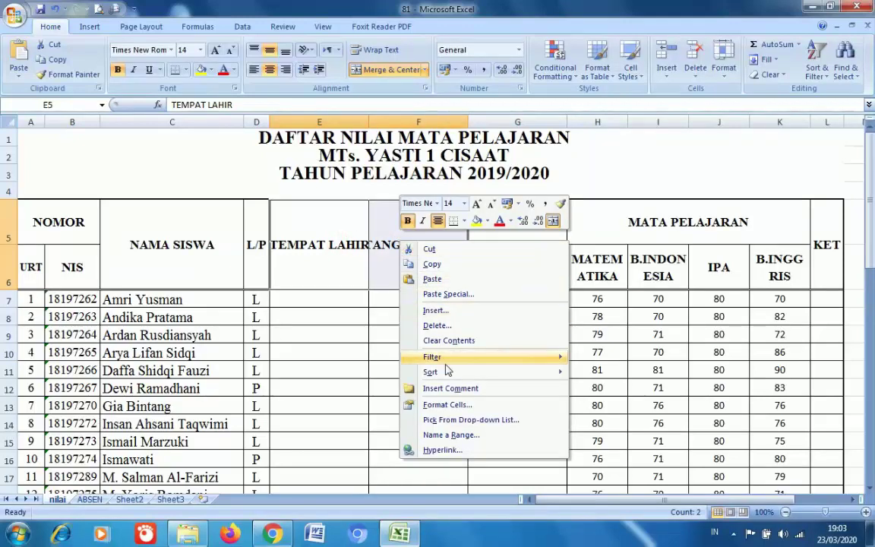
click(457, 406)
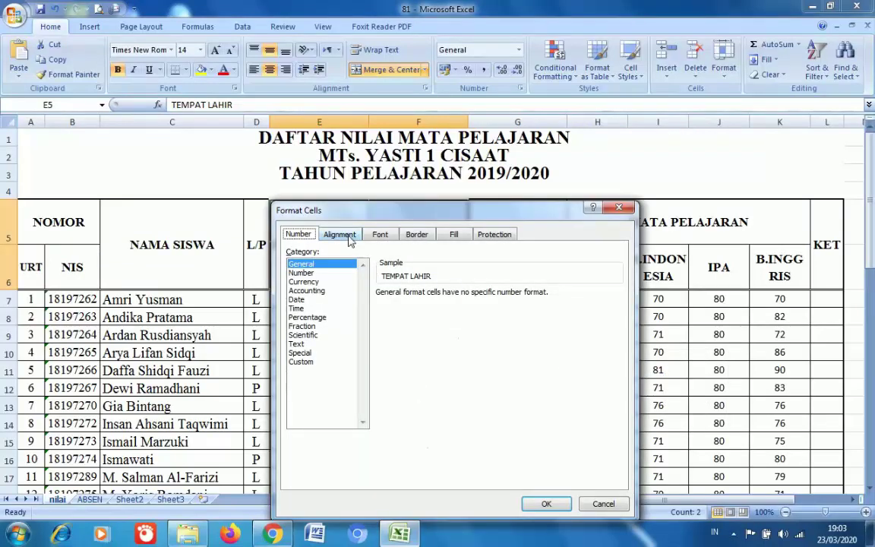
click(343, 234)
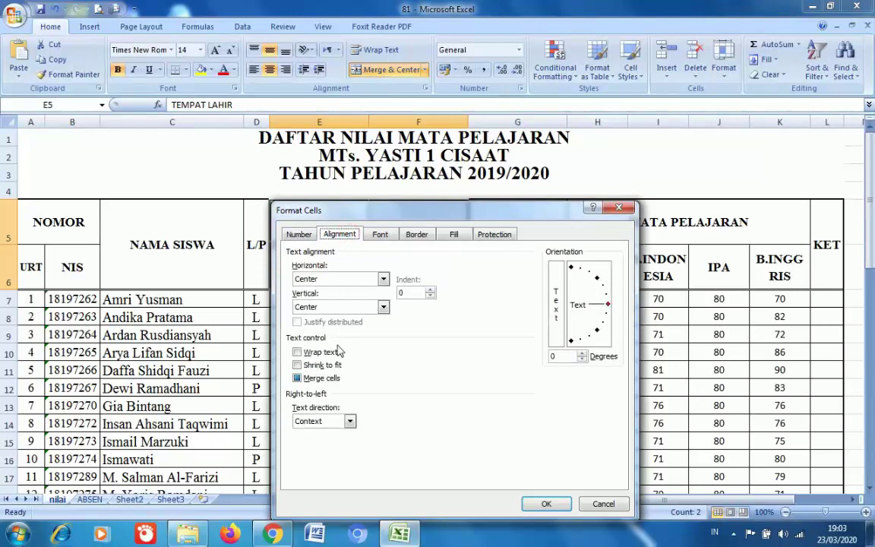
click(297, 352)
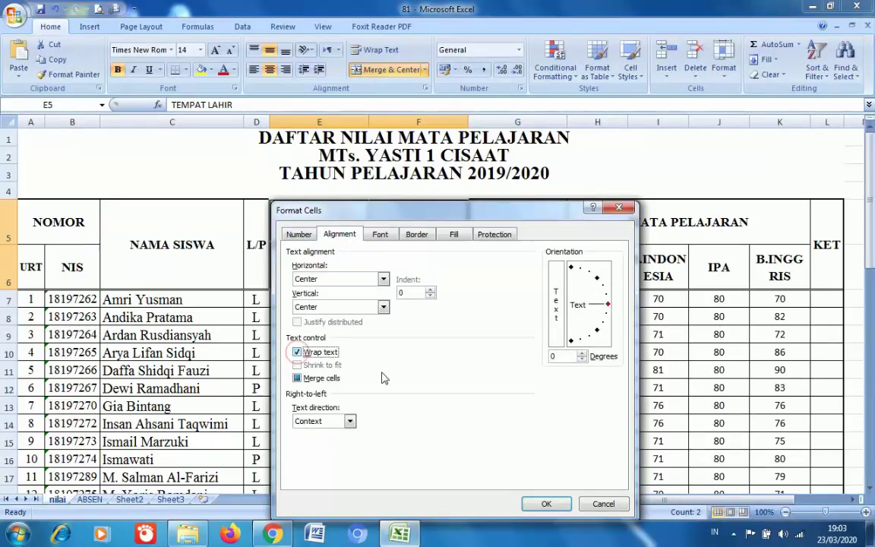
click(547, 504)
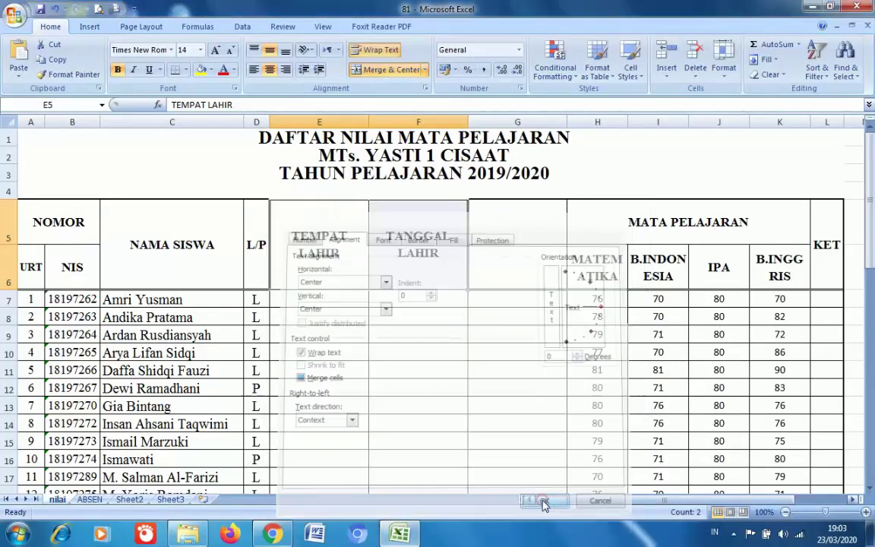
click(421, 375)
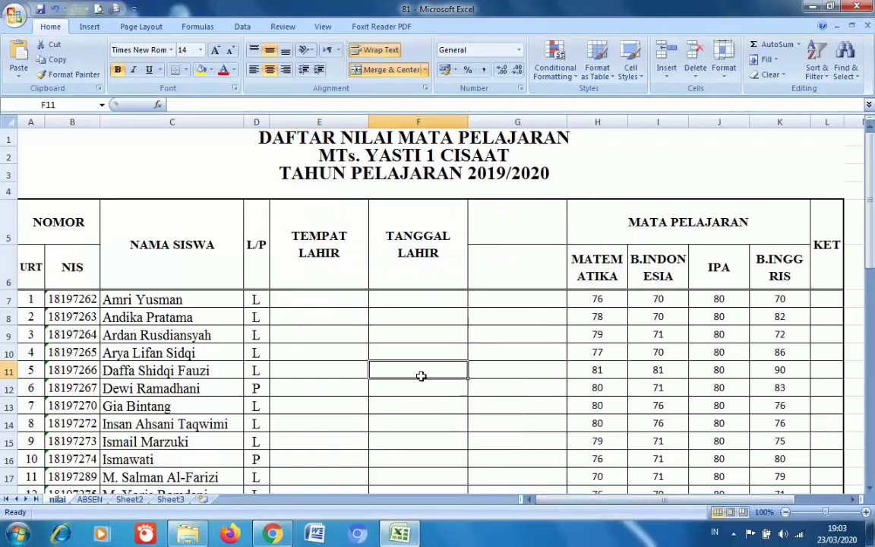
Step: Copy the merged TANGGAL LAHIR header into column G and change the copy's text to TEMPAT TANGGAL LAHIR
click(439, 266)
drag(469, 291, 519, 288)
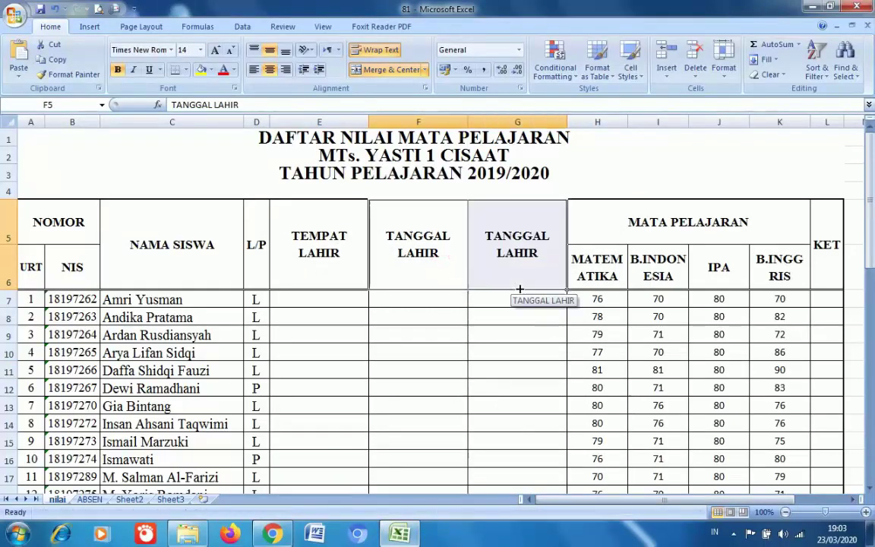
double_click(487, 235)
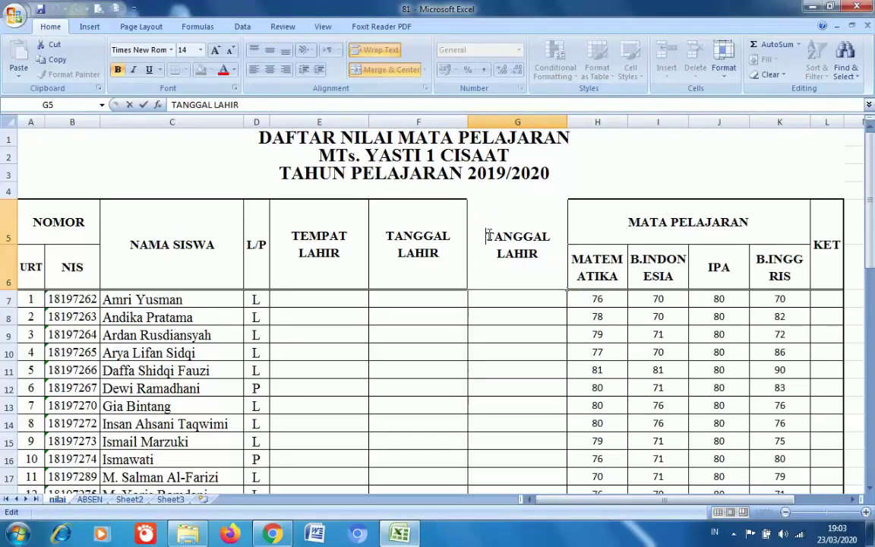
text(T)
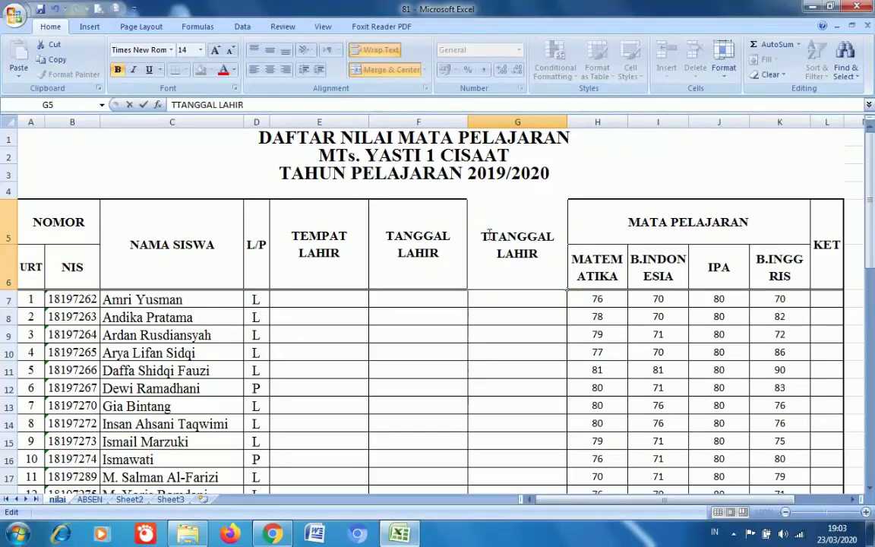
text(EMPAT)
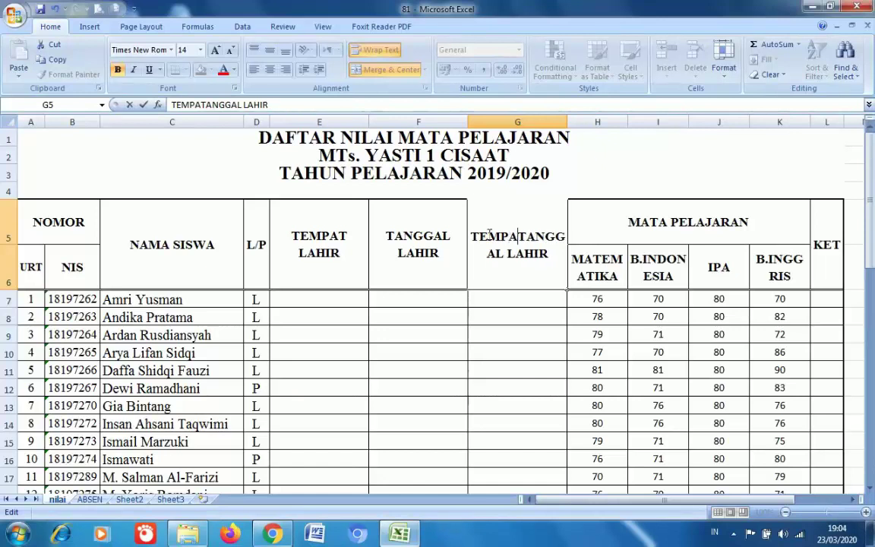
click(519, 398)
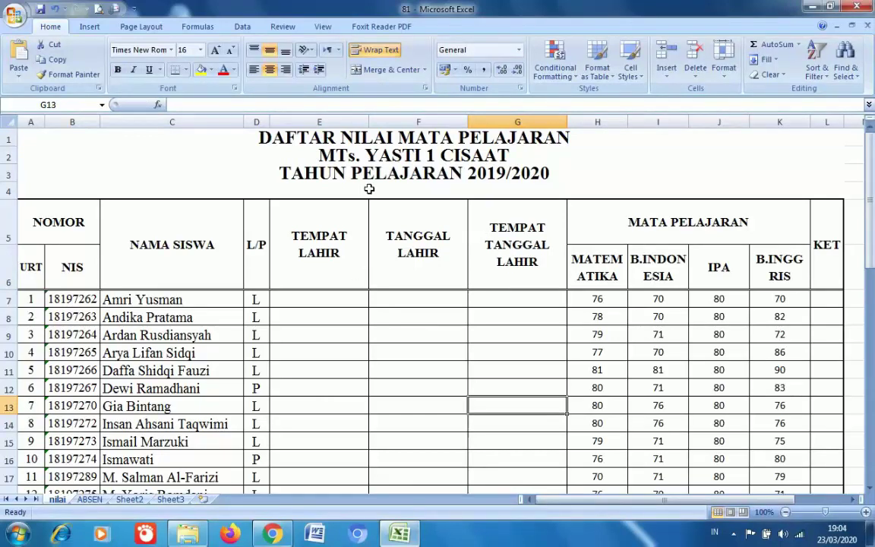
Step: Narrow columns E and F to about equal widths that still fit their wrapped headings
drag(368, 121, 345, 124)
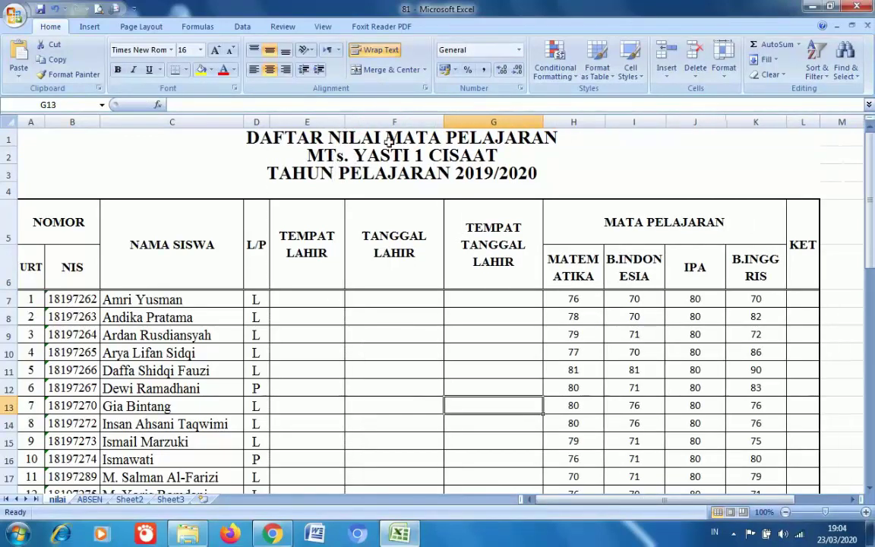
drag(444, 122, 421, 124)
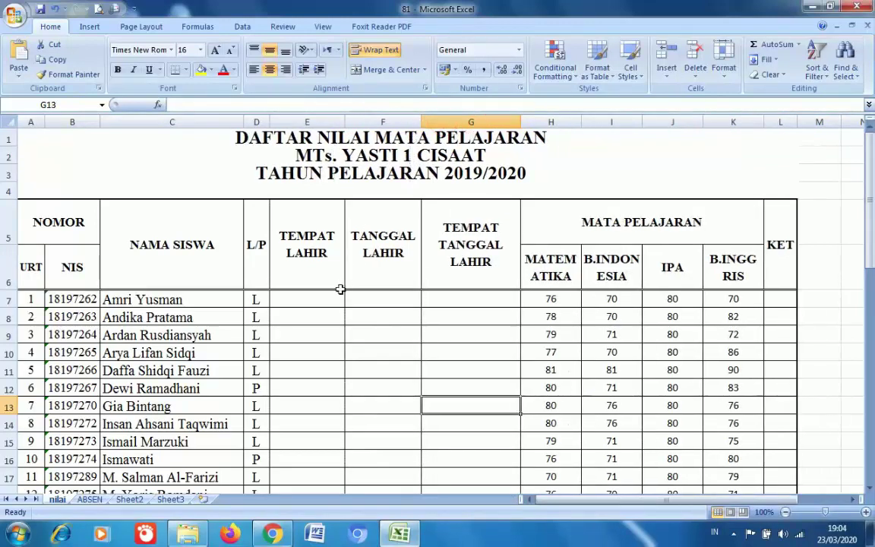
Step: Enter "Sukabumi," with a trailing comma as the first student's birth place in cell E7
click(316, 299)
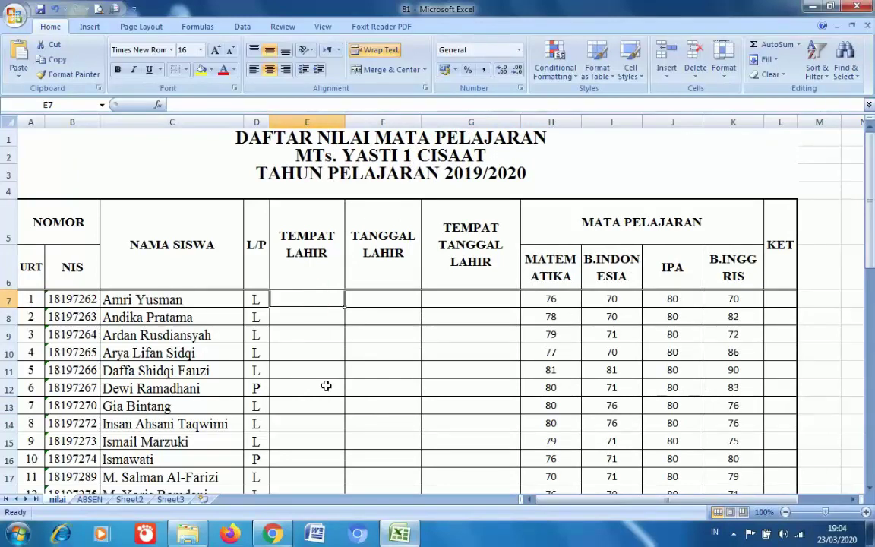
text(s)
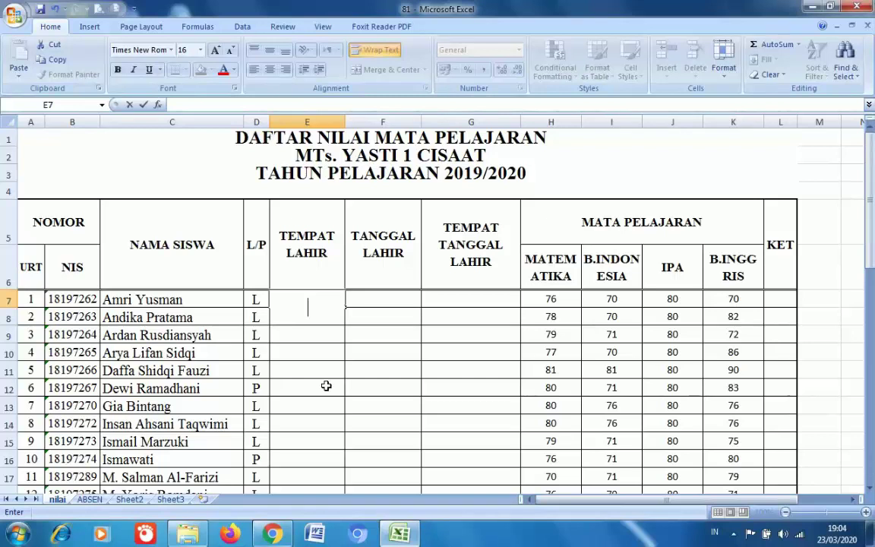
text(ukabum)
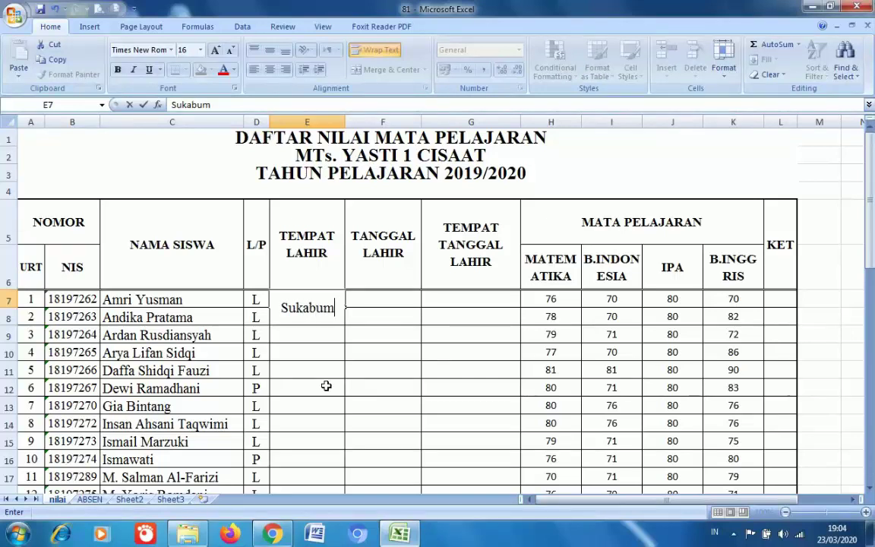
text(i,)
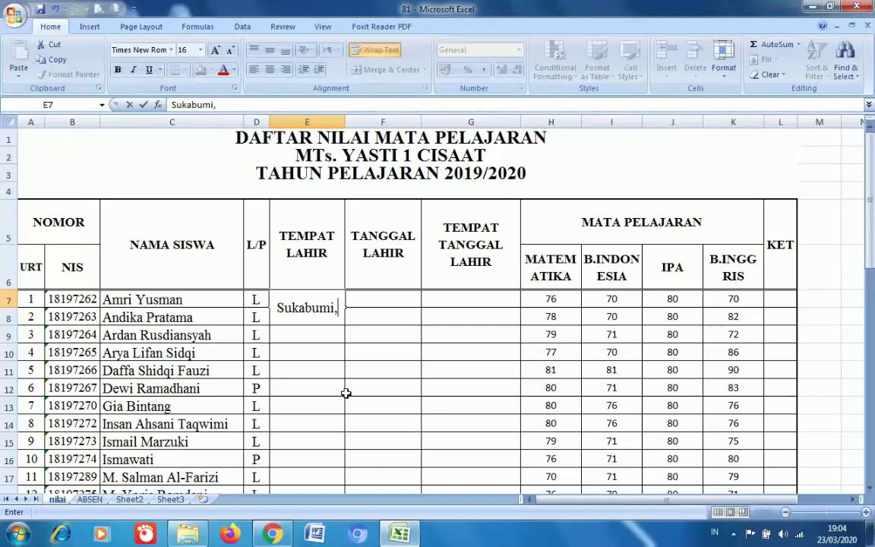
click(347, 393)
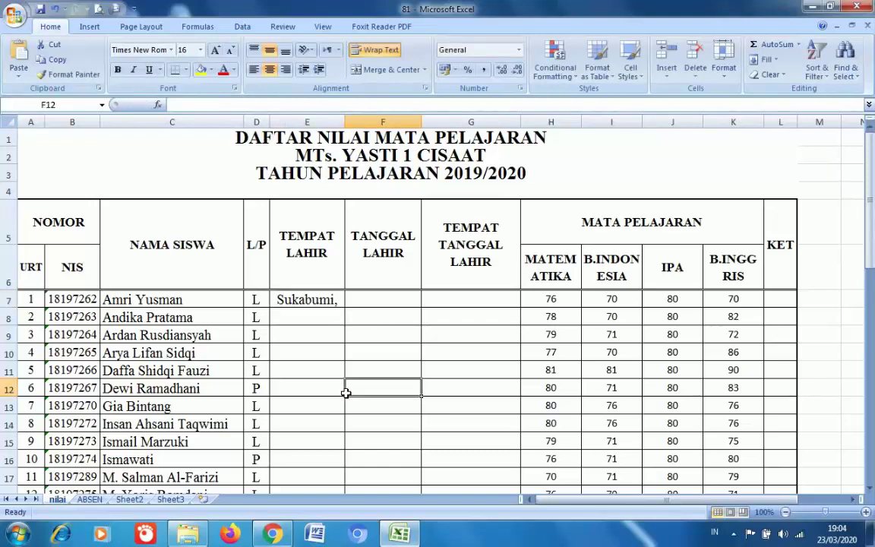
Step: Apply the custom number format dd/mm/yyyy to cell F7 under TANGGAL LAHIR
click(396, 300)
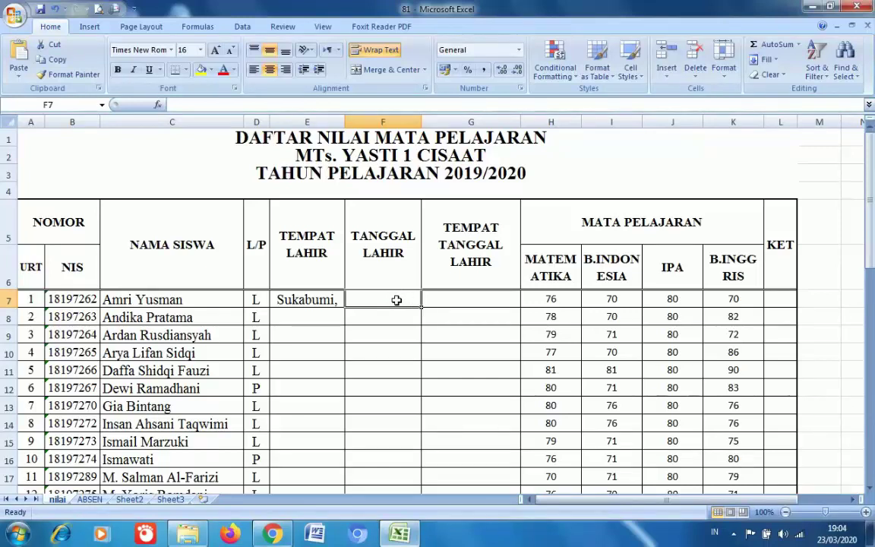
right_click(396, 302)
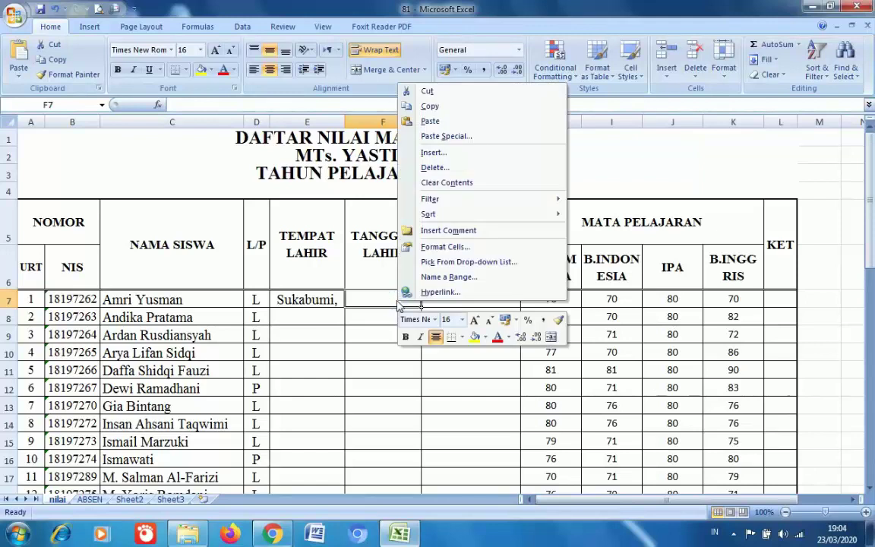
click(371, 297)
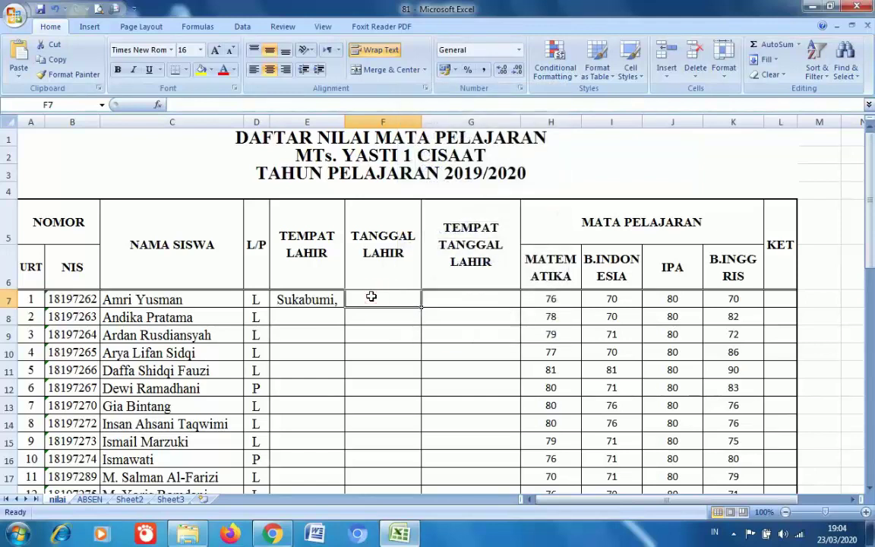
right_click(371, 297)
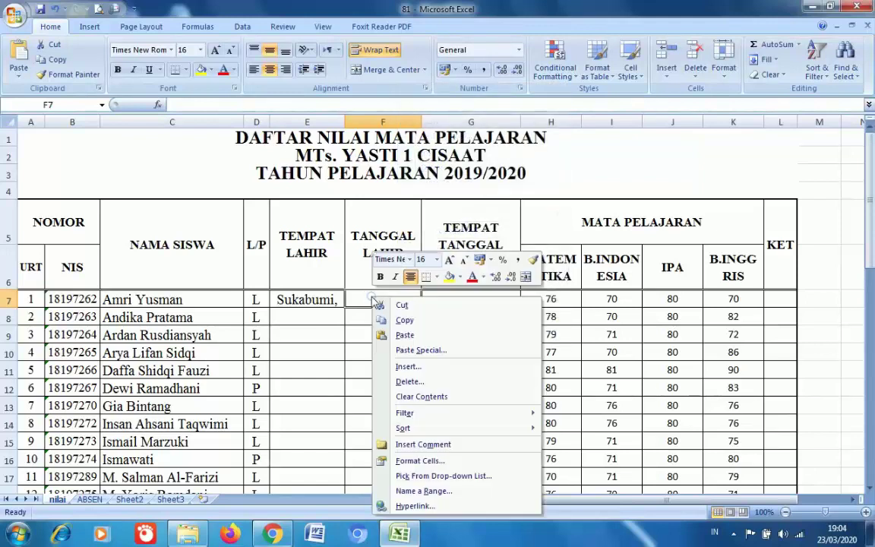
click(453, 461)
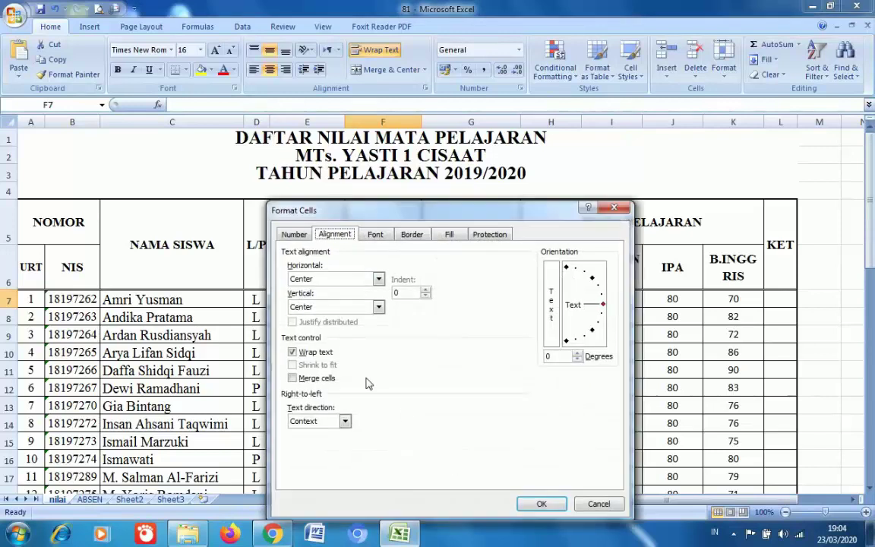
click(296, 235)
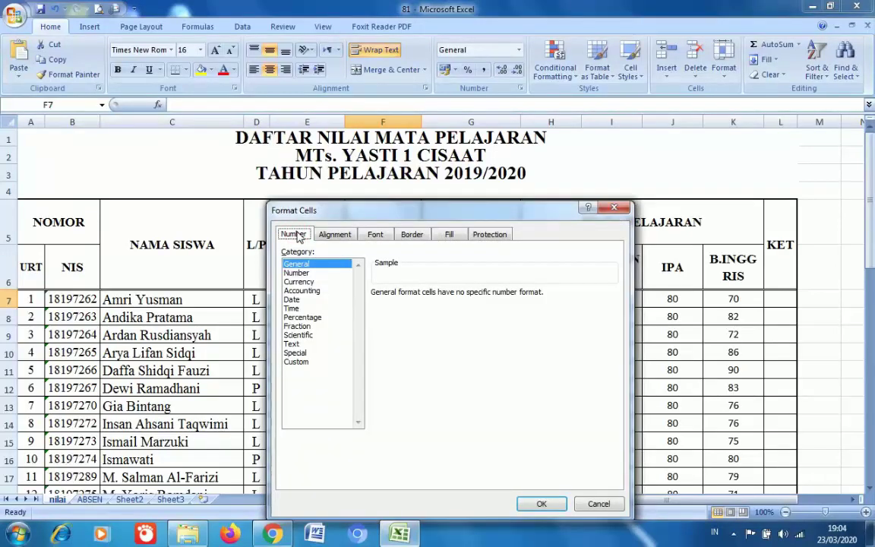
click(301, 300)
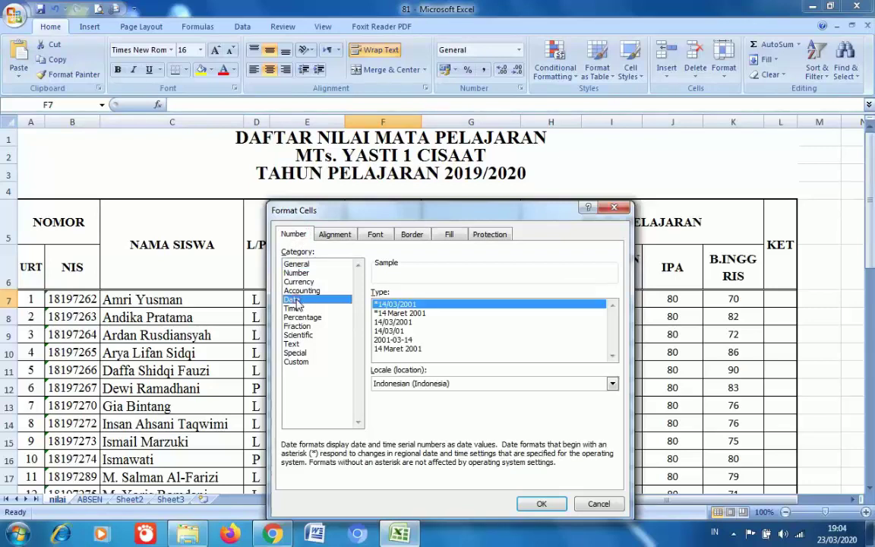
click(393, 323)
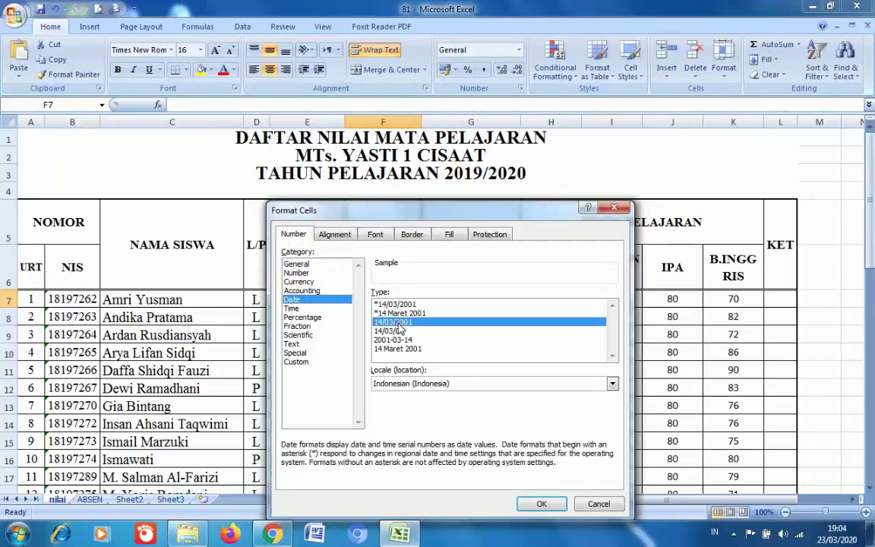
click(298, 361)
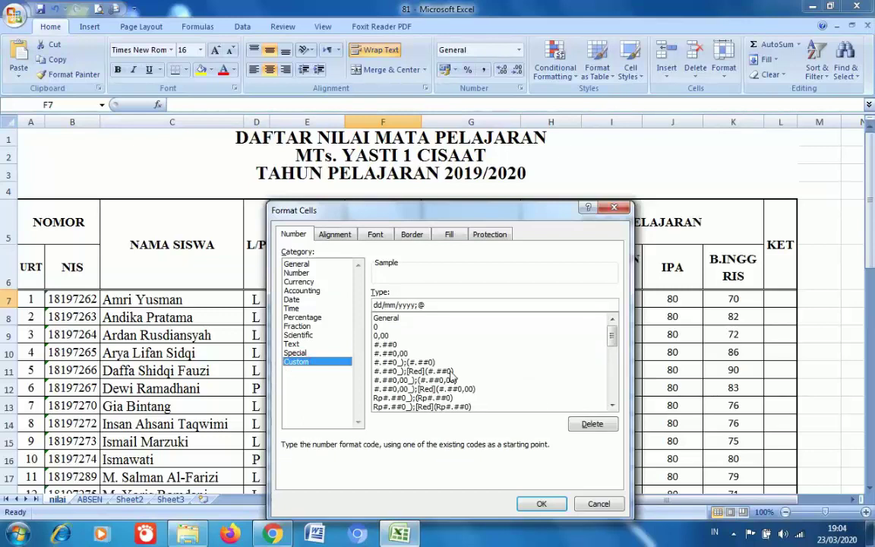
click(612, 407)
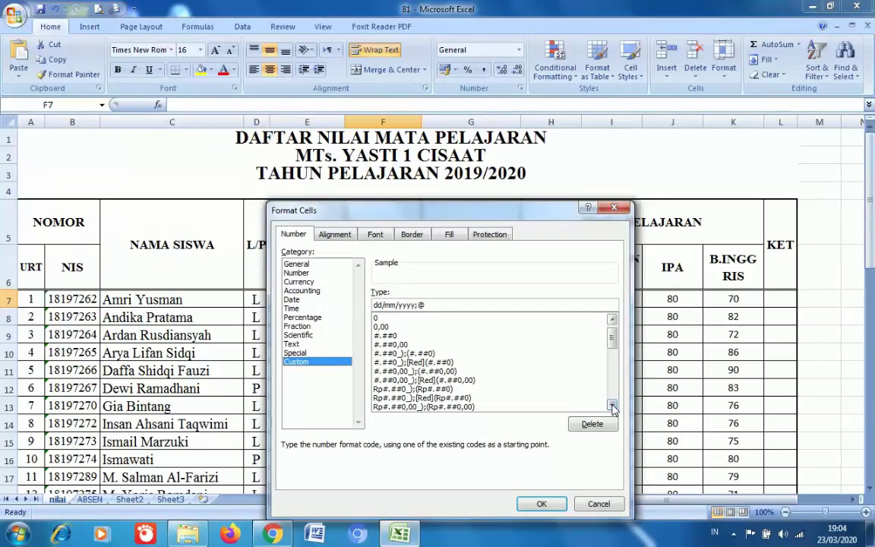
click(611, 407)
click(612, 406)
click(612, 406)
click(612, 407)
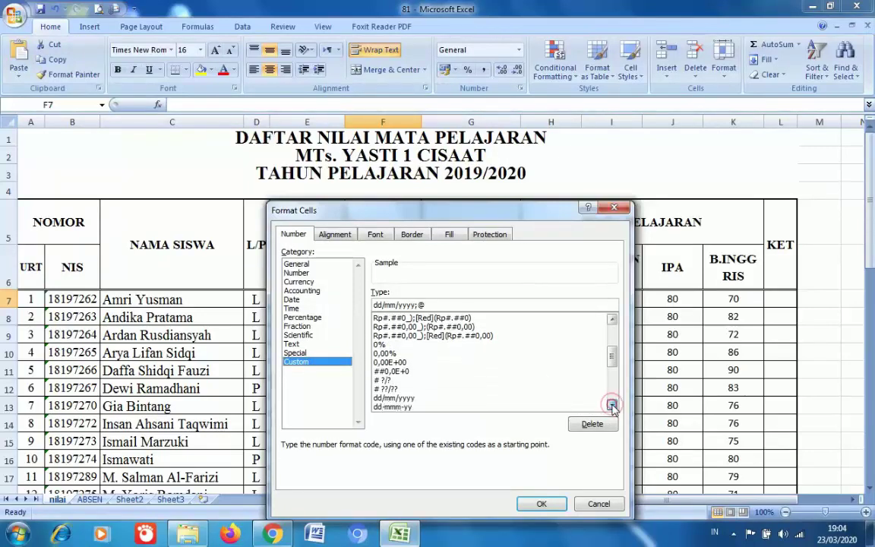
click(612, 407)
click(611, 406)
click(612, 407)
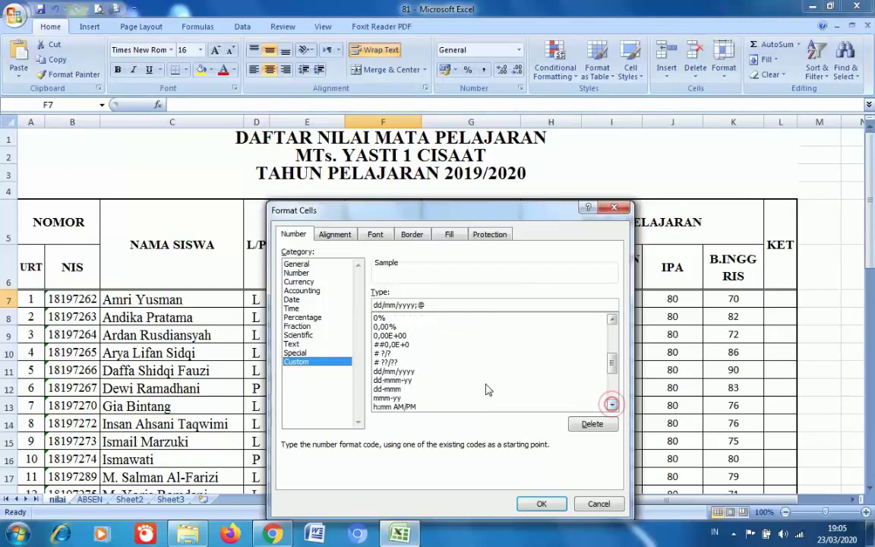
click(414, 371)
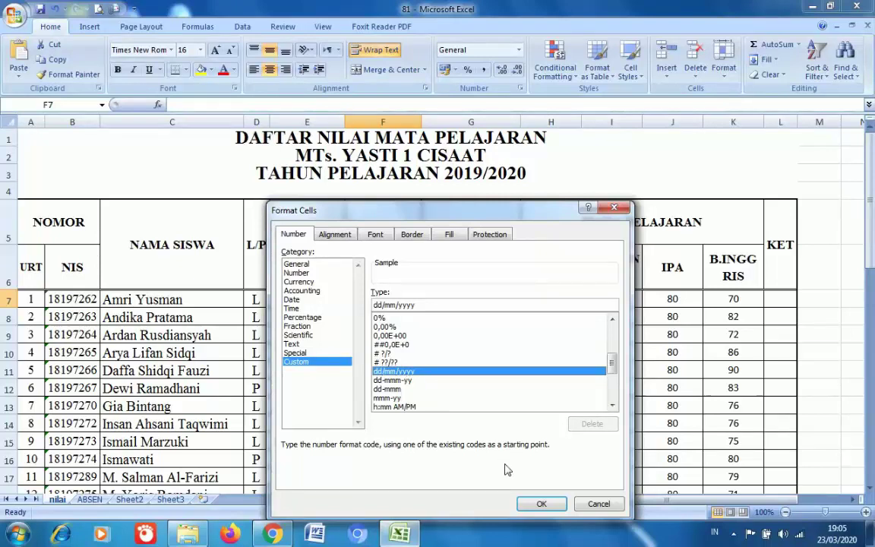
click(541, 504)
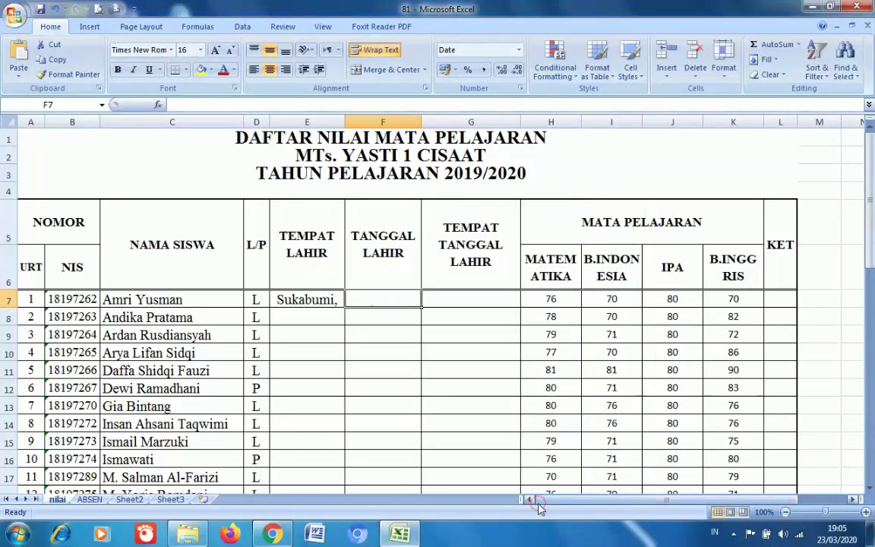
Step: Enter the first student's full birth date in cell F7 under TANGGAL LAHIR
double_click(386, 300)
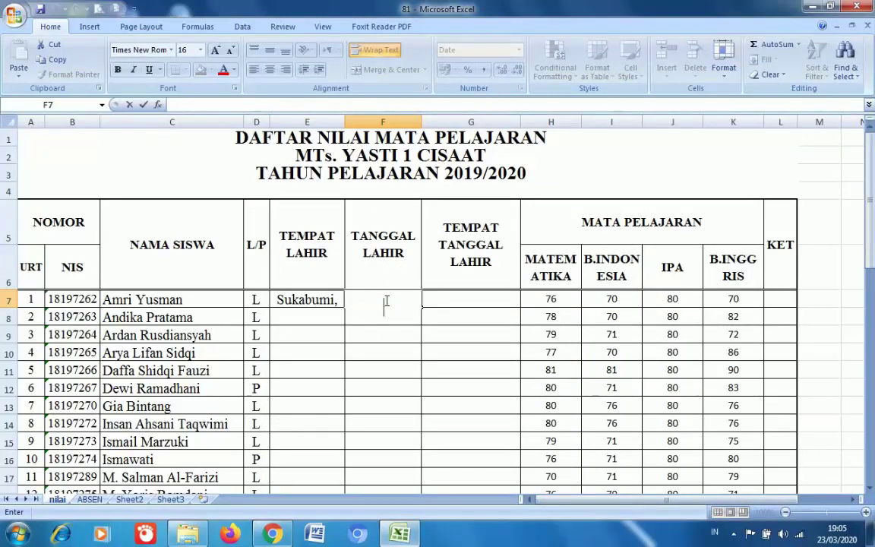
text(01/01)
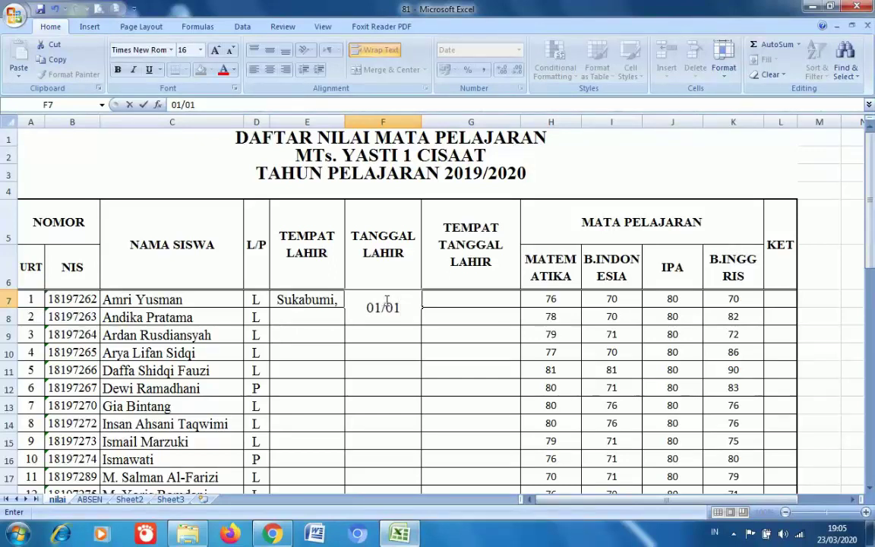
text(/)
text(2)
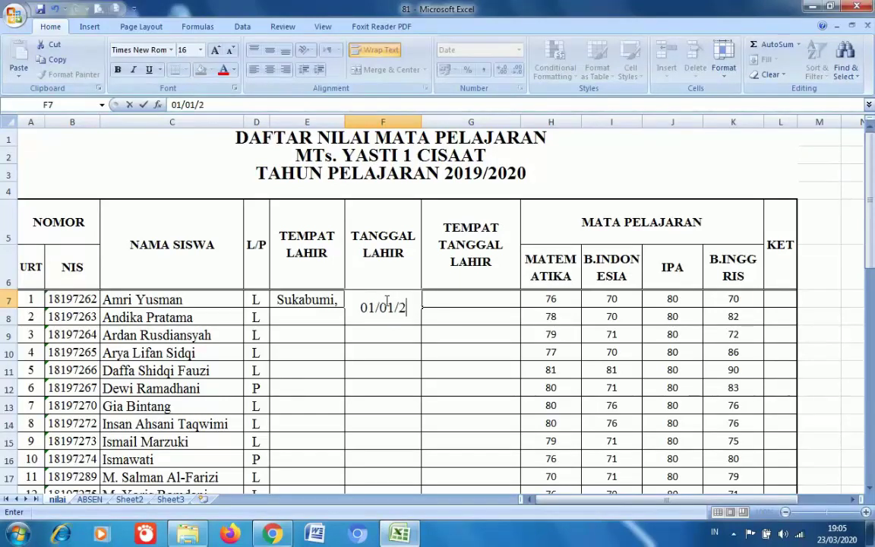
text(007)
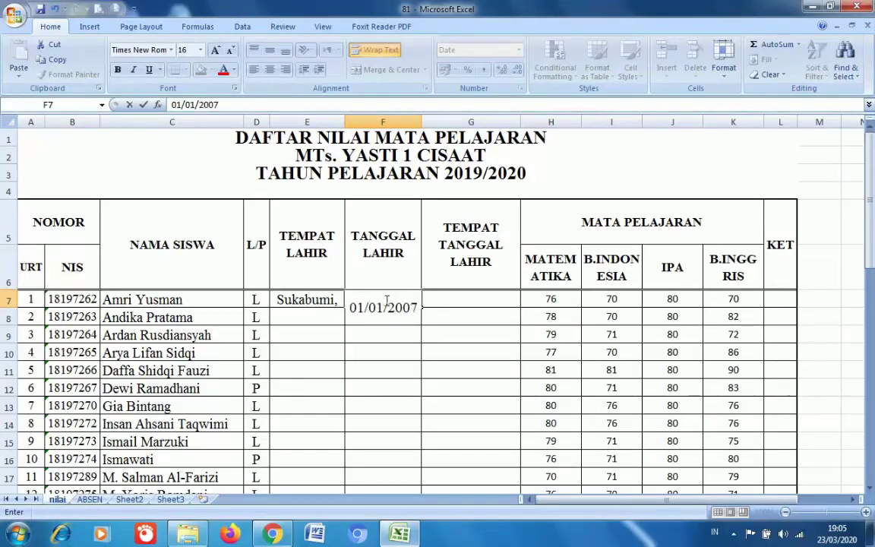
click(389, 351)
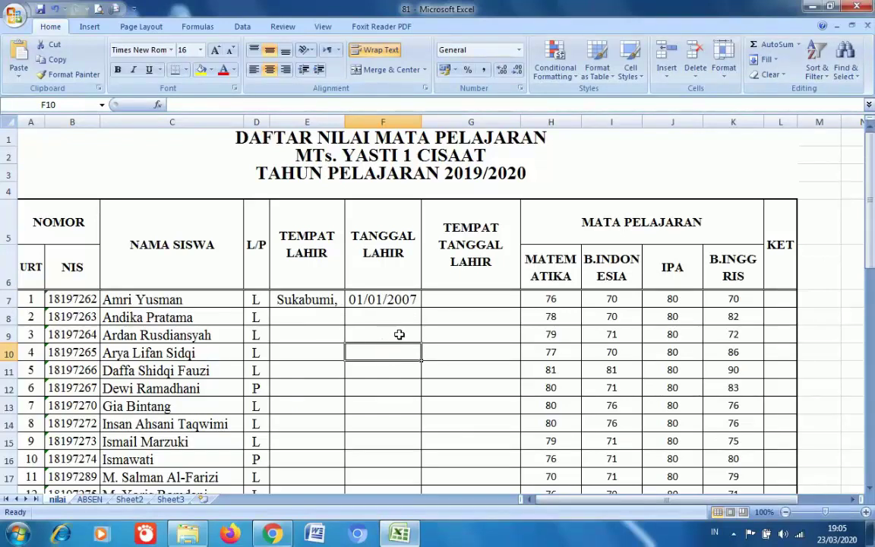
Step: Start the formula =E7&""& in cell G7 to join the birth place, closing the Windows color scheme prompt without choosing an option
click(325, 304)
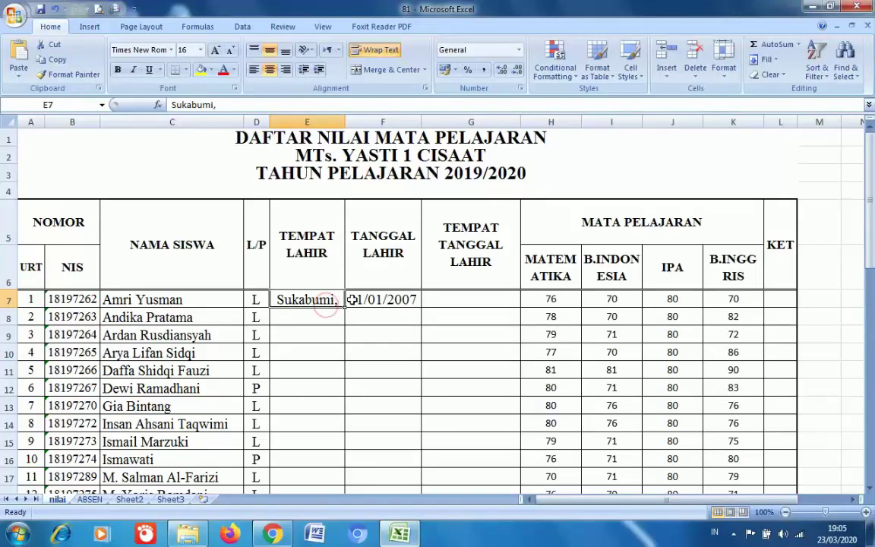
click(379, 301)
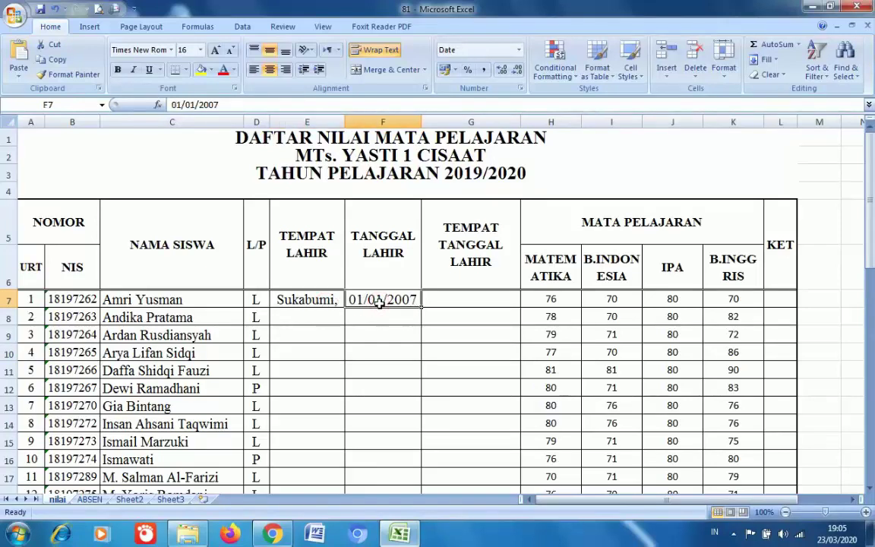
click(439, 298)
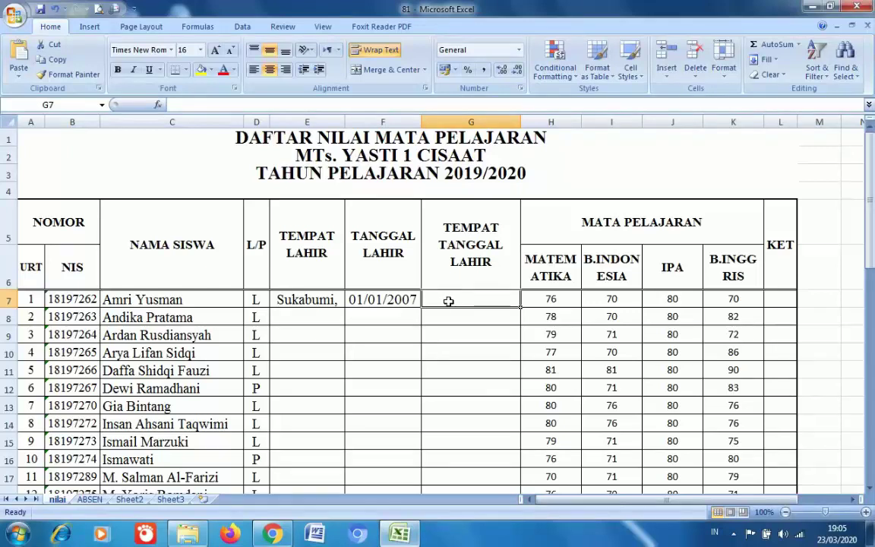
text(=)
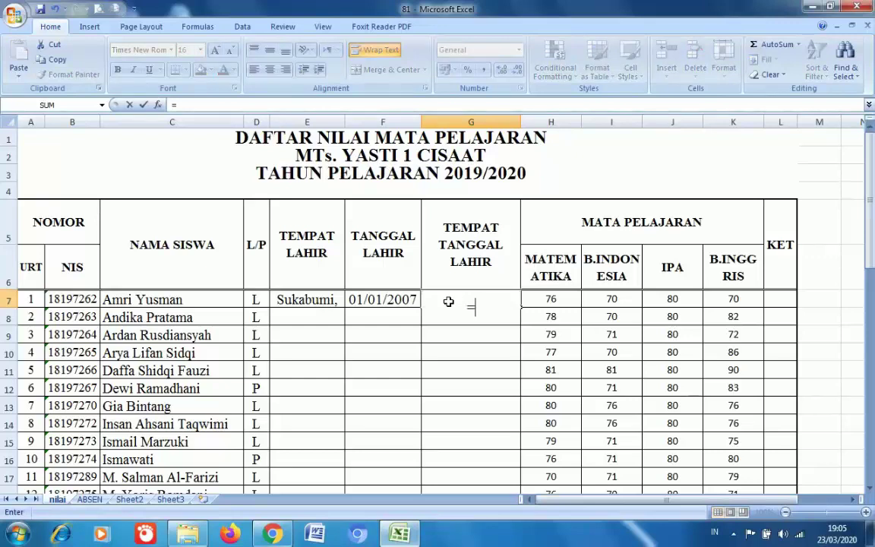
scroll(448, 302, down, 1)
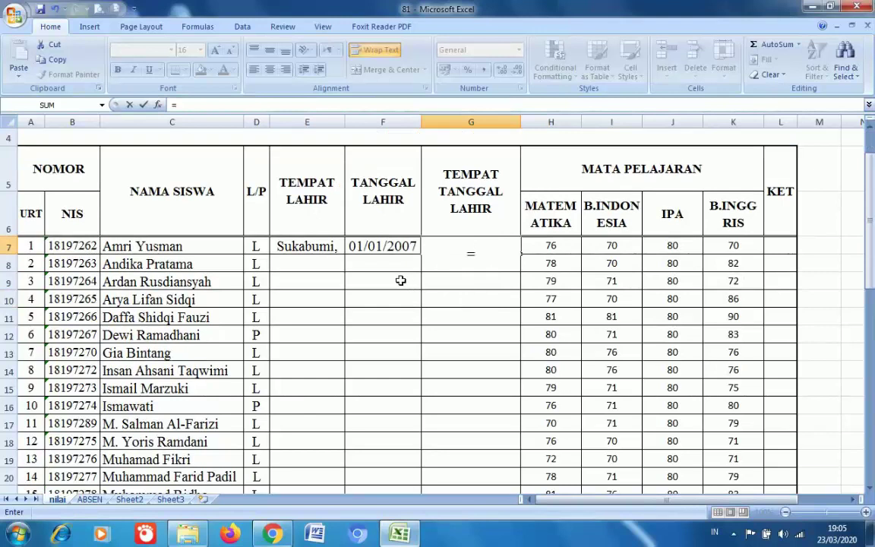
click(318, 249)
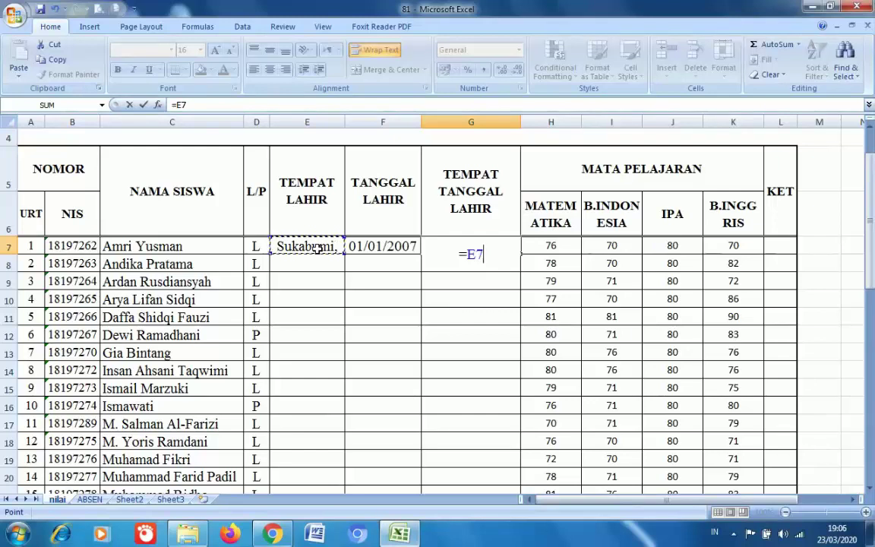
text(&)
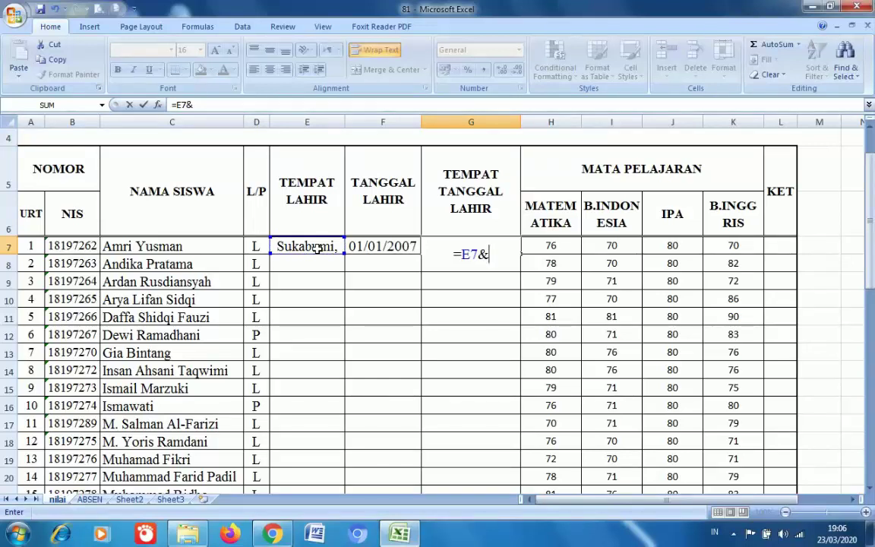
text(")
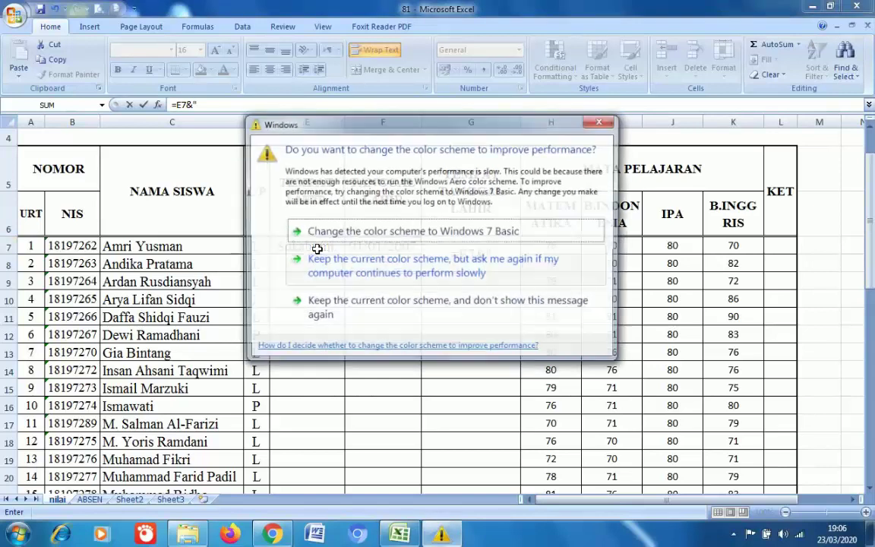
click(602, 121)
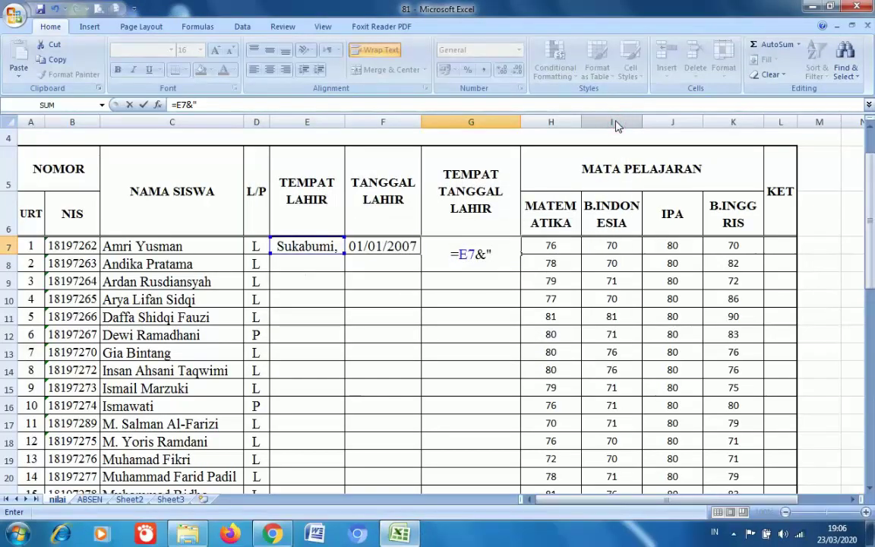
text(")
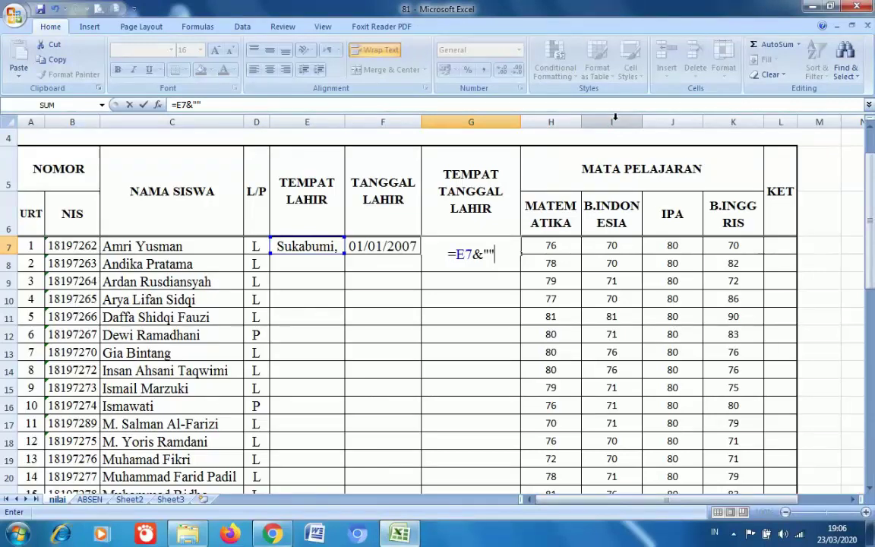
text(&)
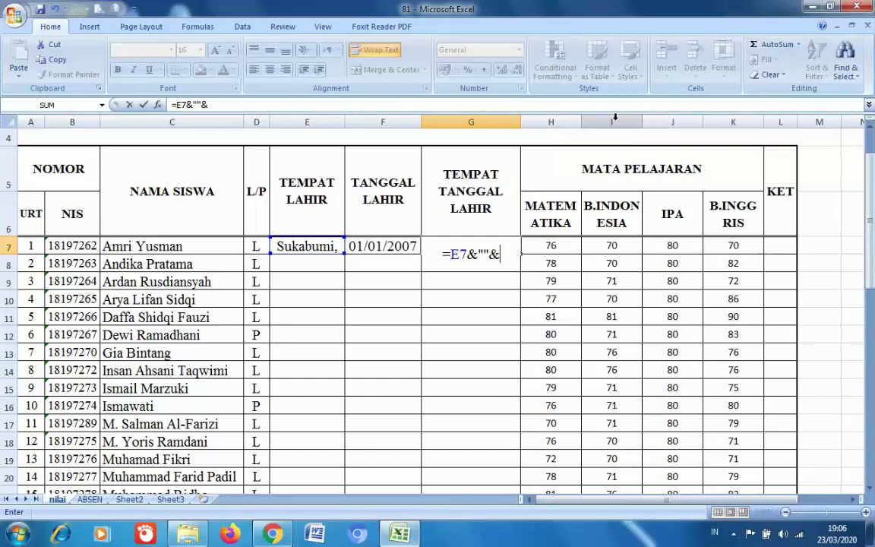
Step: Complete the G7 formula with TEXT(F7;"dd/mm/yyyy") and widen column G so the combined place and date fit on one line
text(tex)
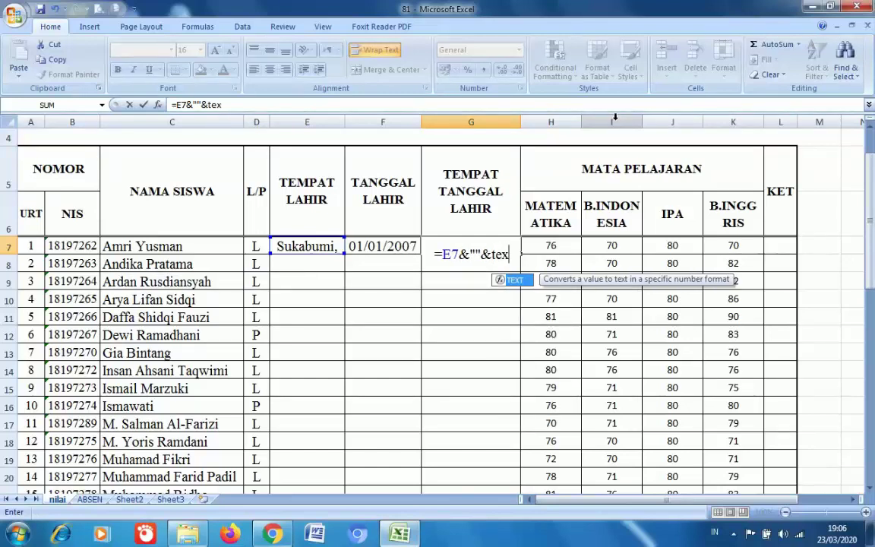
text(t)
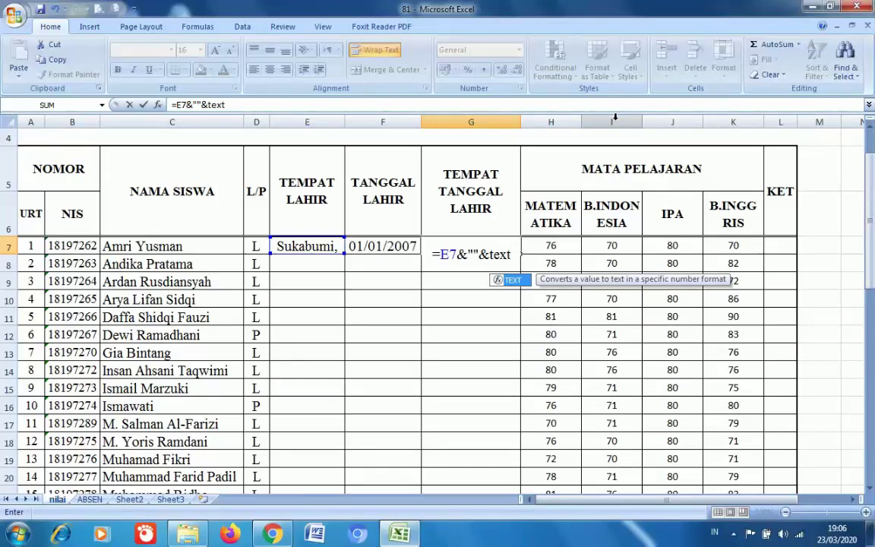
text(()
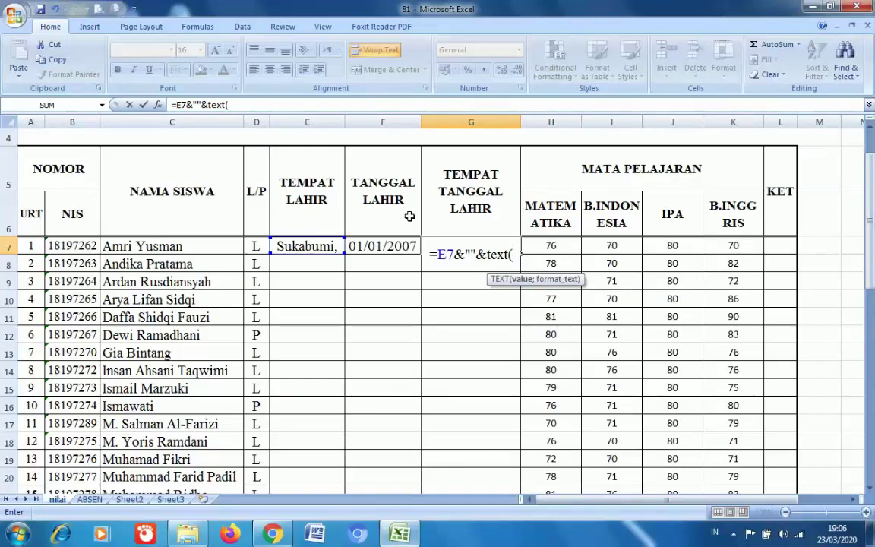
click(389, 246)
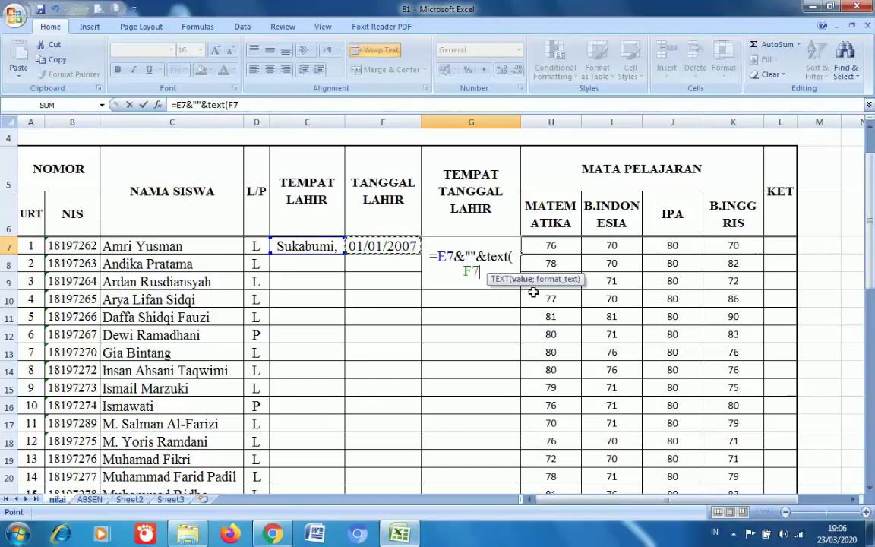
text(;)
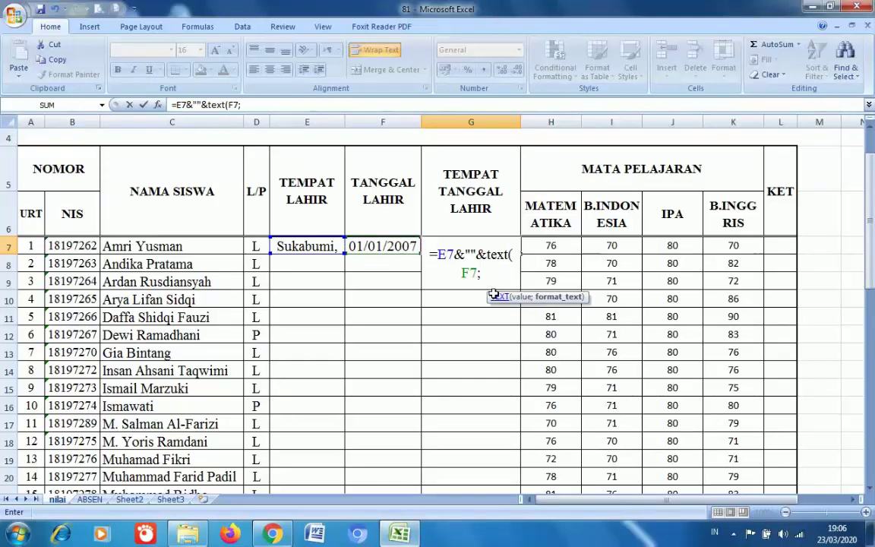
text(")
text(dd)
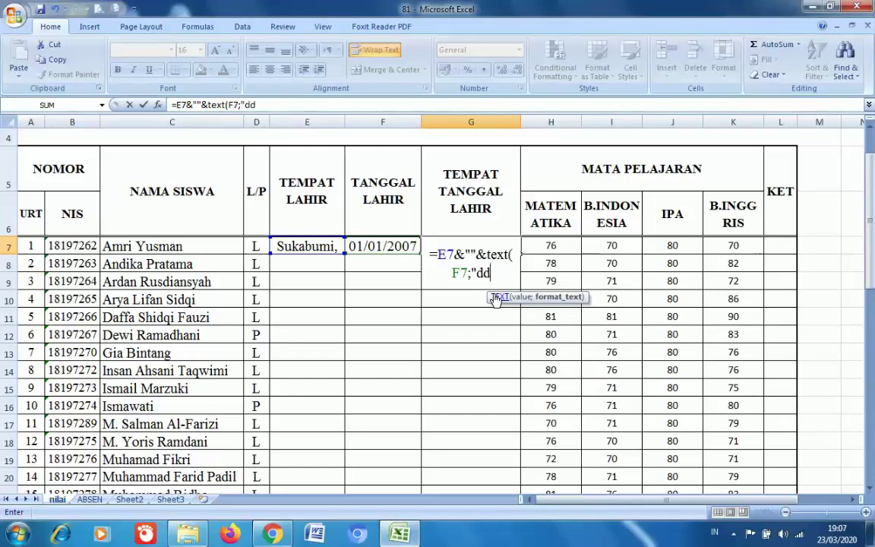
text(/mm)
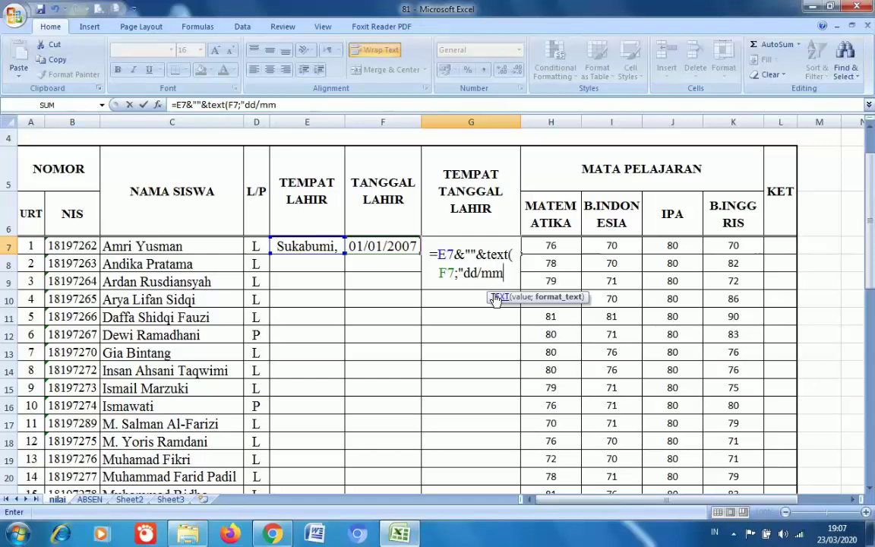
text(/yy)
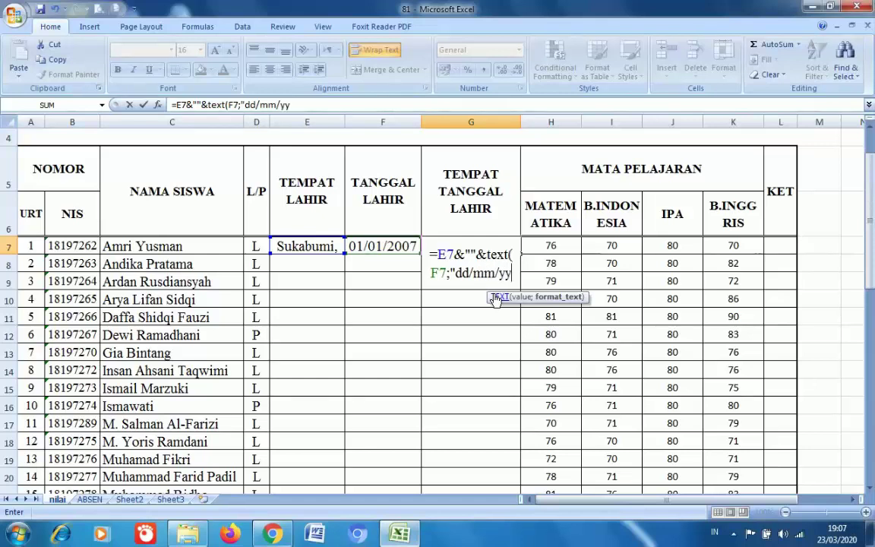
text(yy)
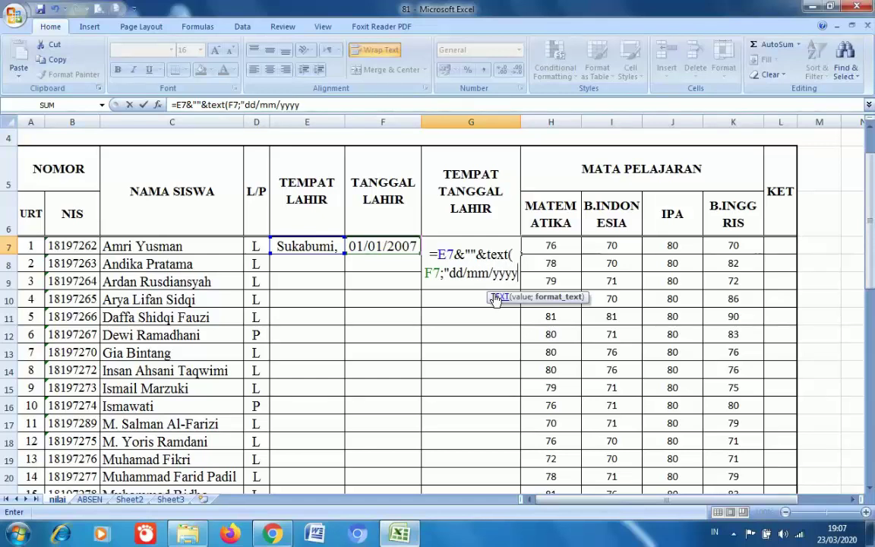
text(")
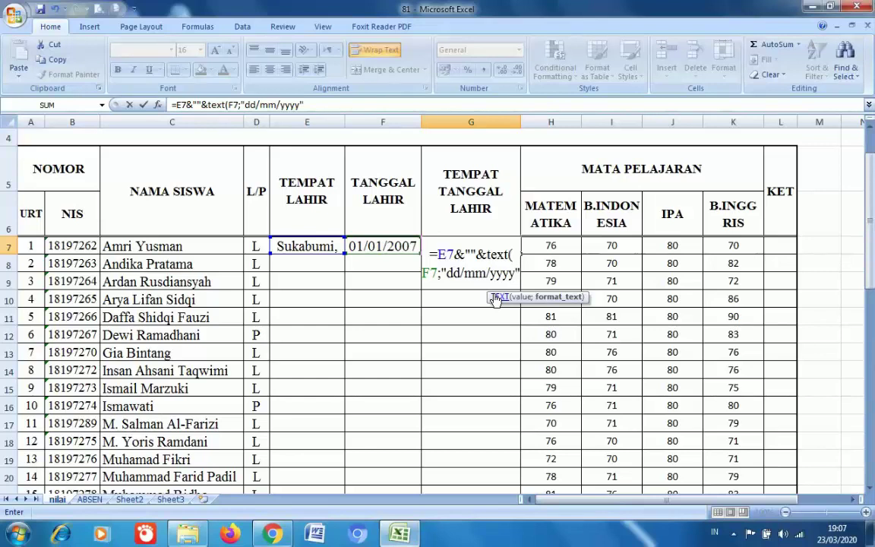
text())
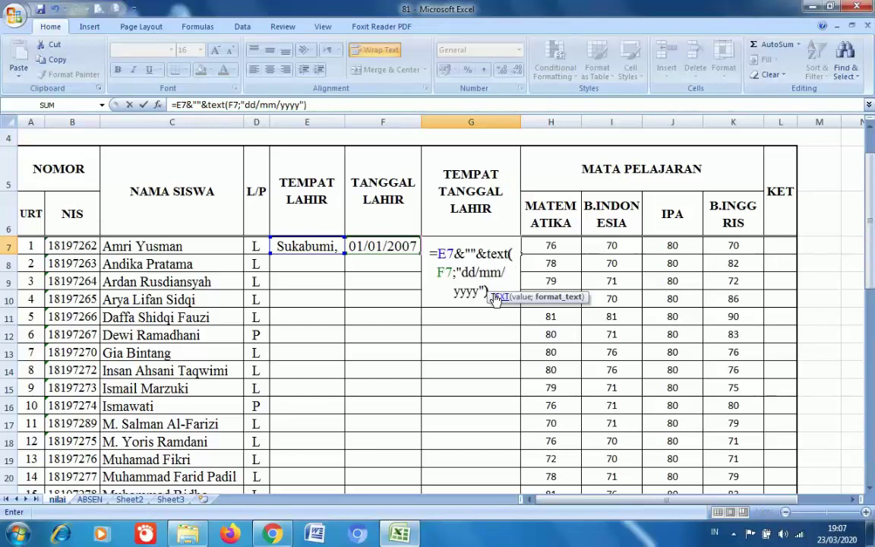
key(Return)
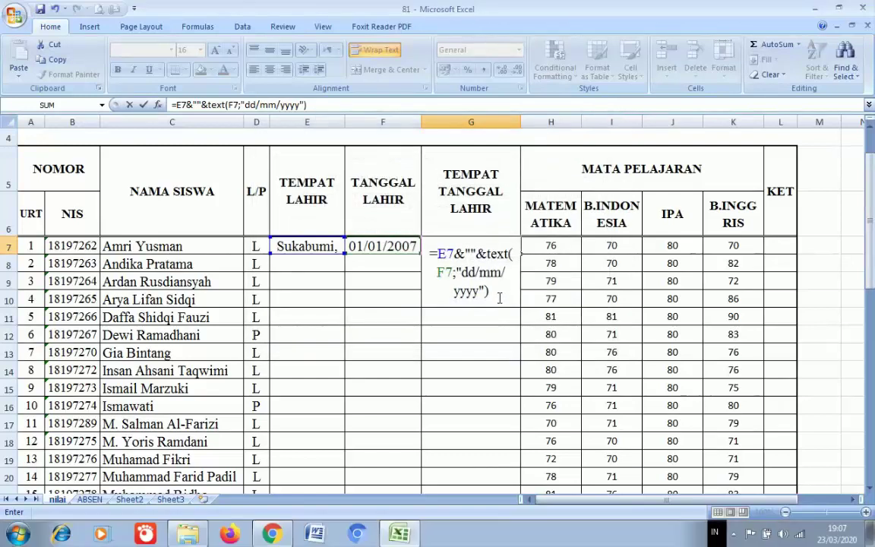
key(Return)
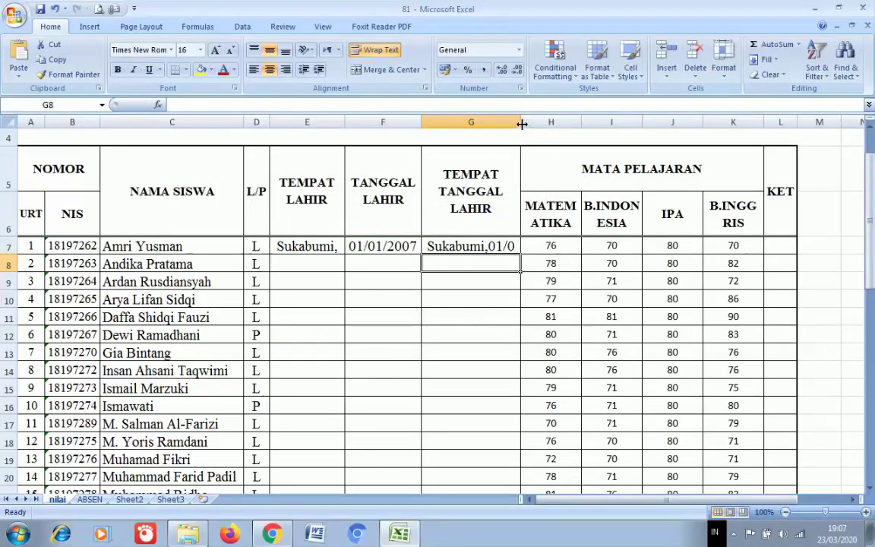
drag(523, 121, 575, 124)
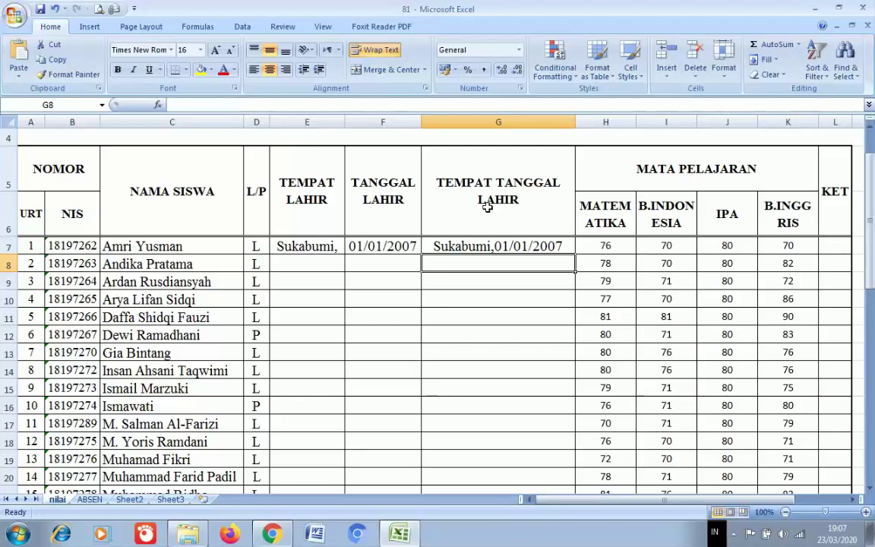
Step: Enter "Sukabumi," as the birth place in cell E8 and fill it down to the last listed student in E44
click(315, 258)
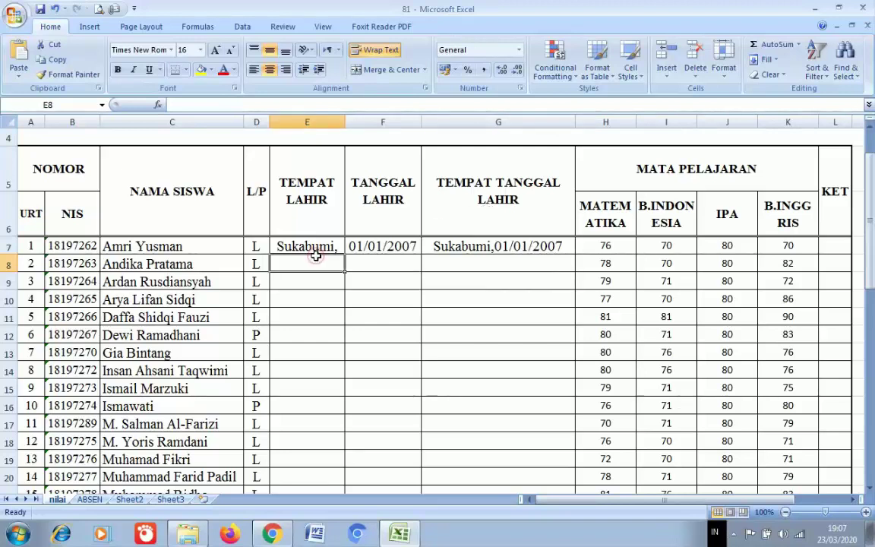
click(332, 246)
click(335, 262)
text(Sukabumi,)
key(Return)
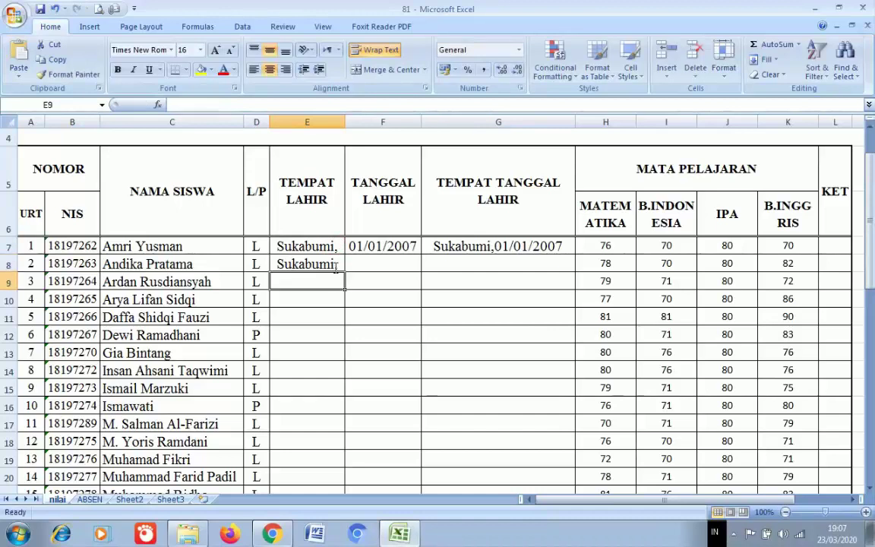
click(335, 264)
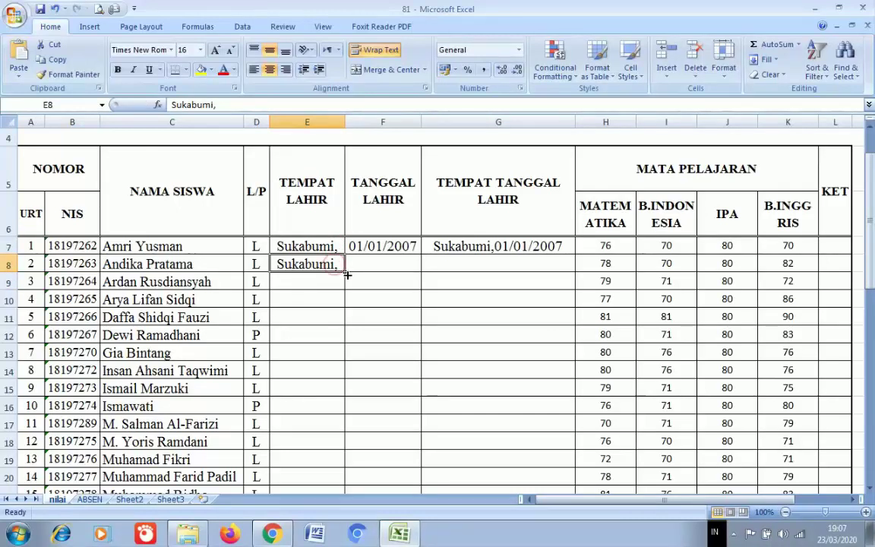
drag(345, 274, 334, 433)
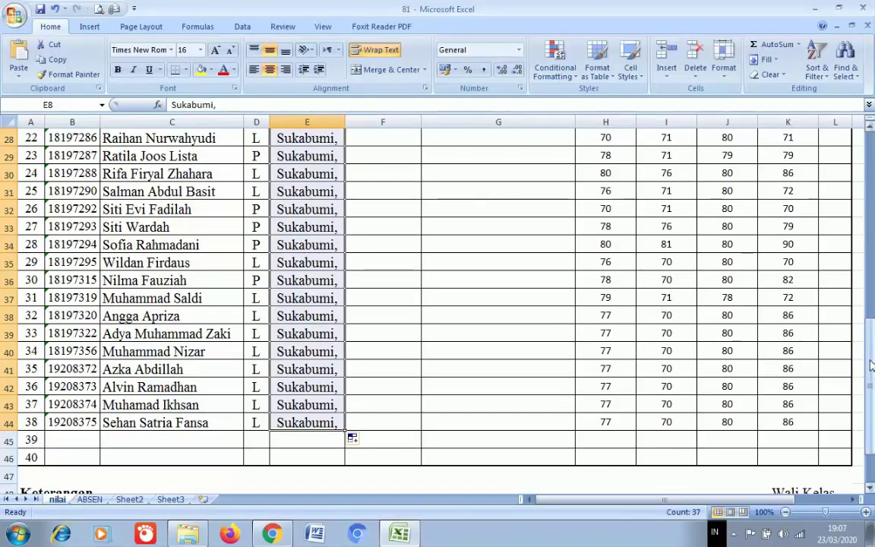
drag(871, 364, 873, 265)
drag(872, 245, 872, 228)
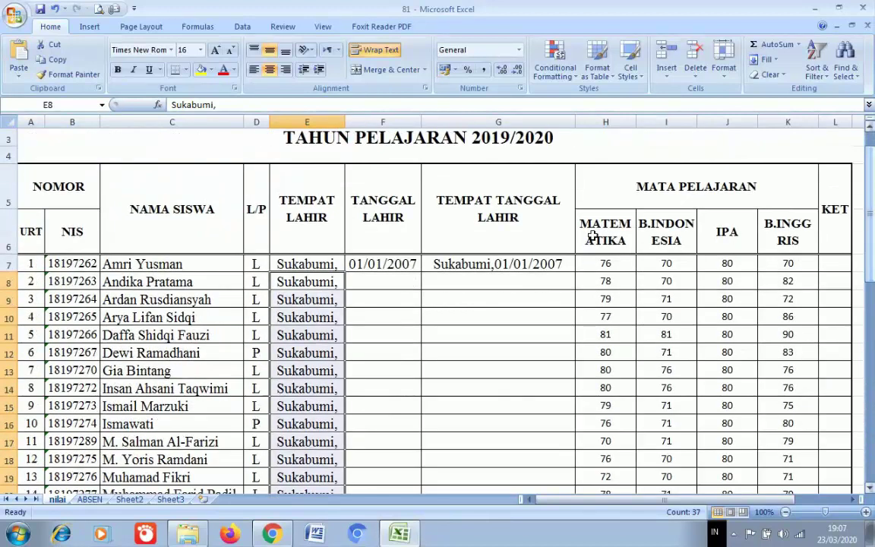
Step: Enter the second student's birth date in cell F8 and fill the dates down as a daily series to F44
click(384, 282)
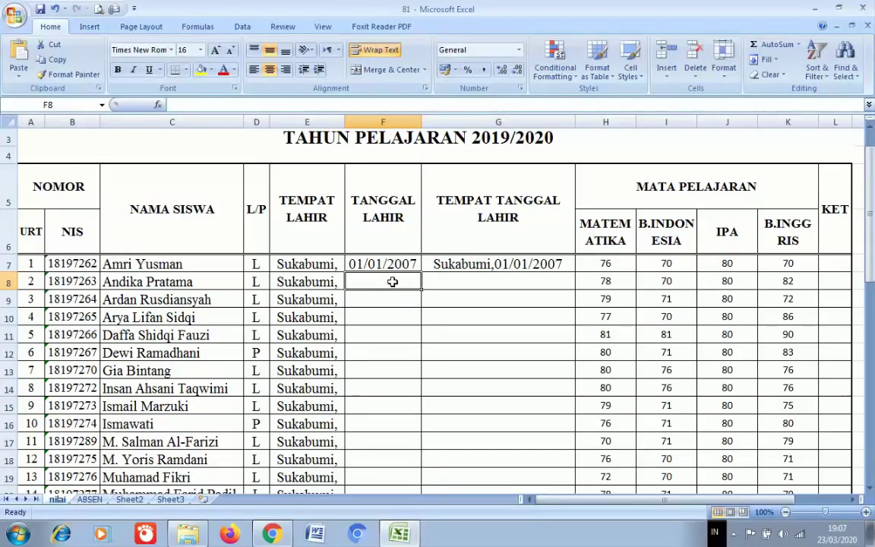
text(02/)
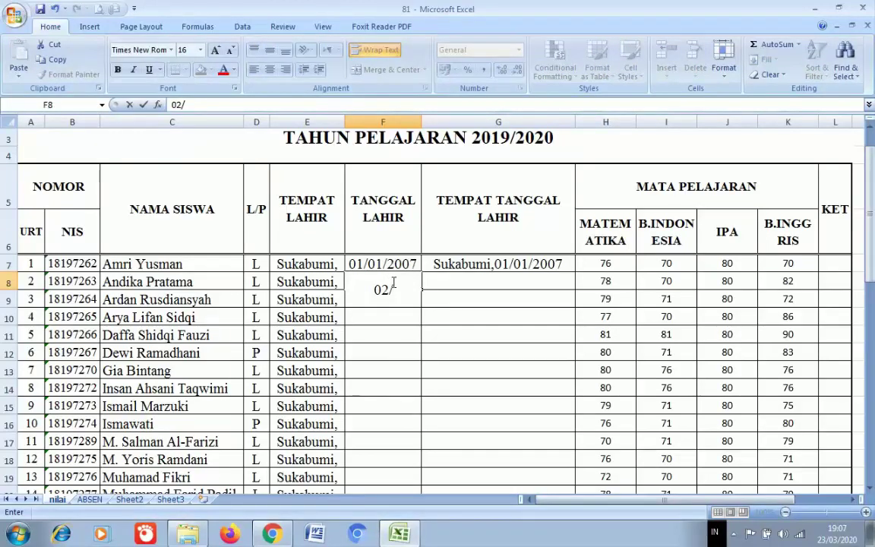
text(01/2)
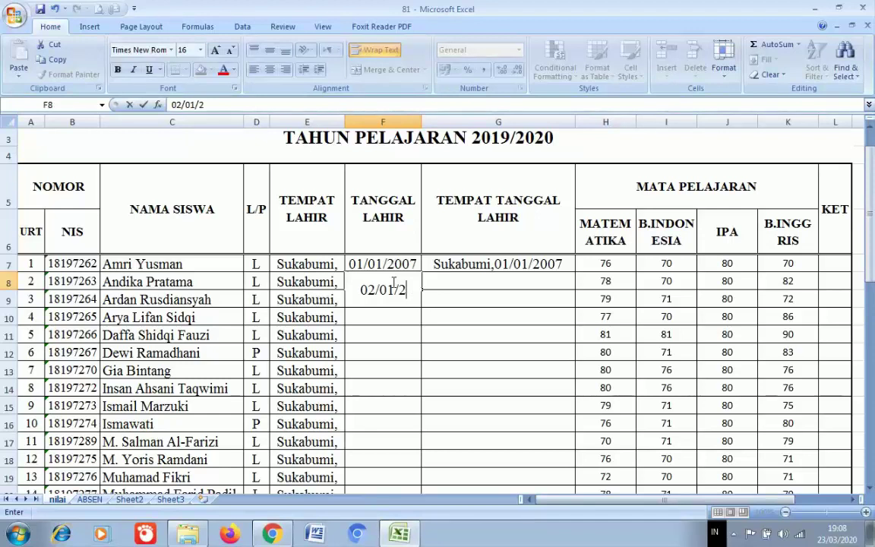
text(007)
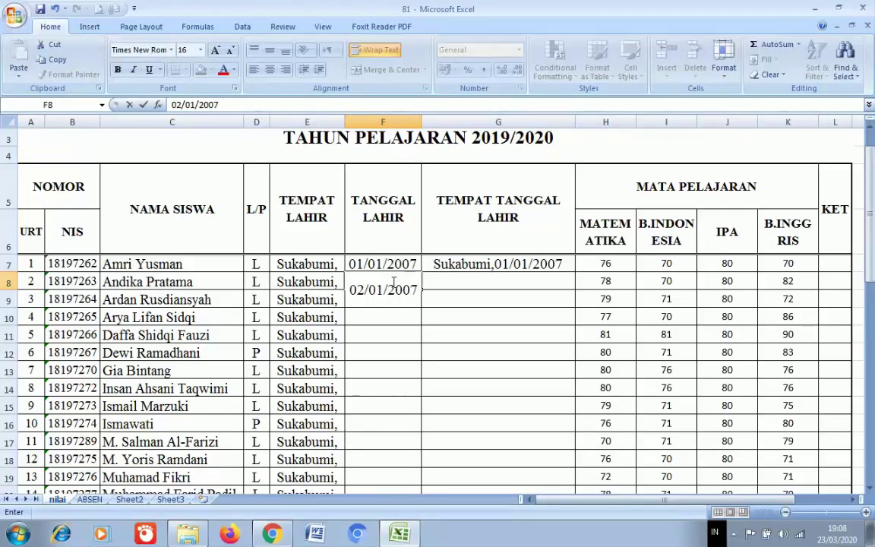
click(394, 351)
click(411, 283)
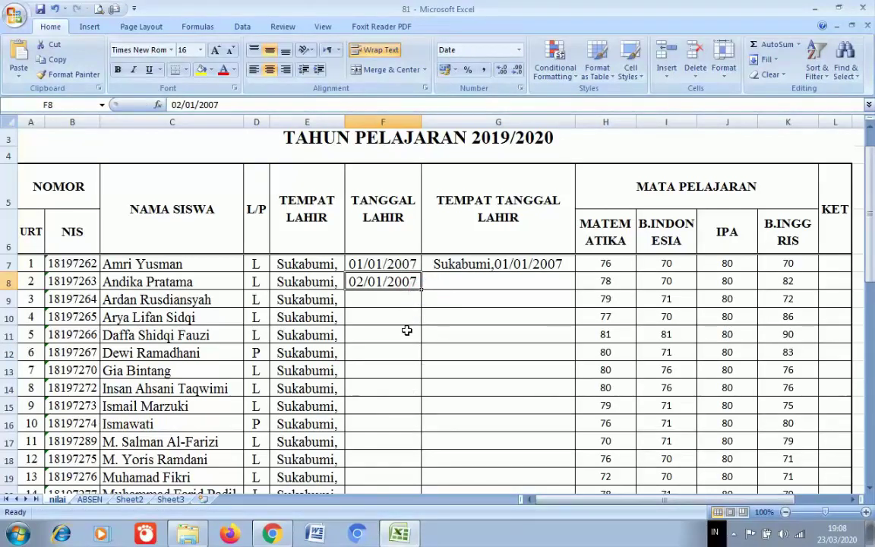
drag(421, 288, 399, 434)
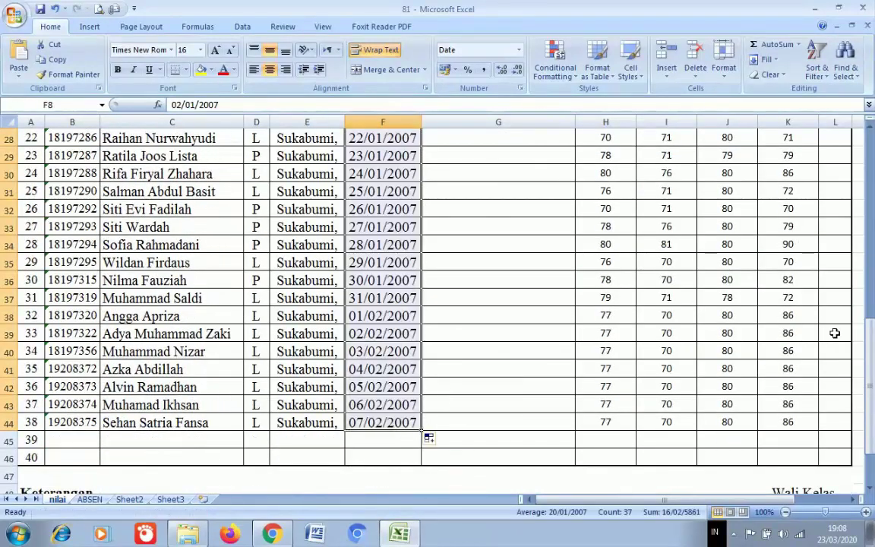
Step: Copy the combined place-and-date formula from cell G7 into G8 for the second student
drag(870, 366, 870, 360)
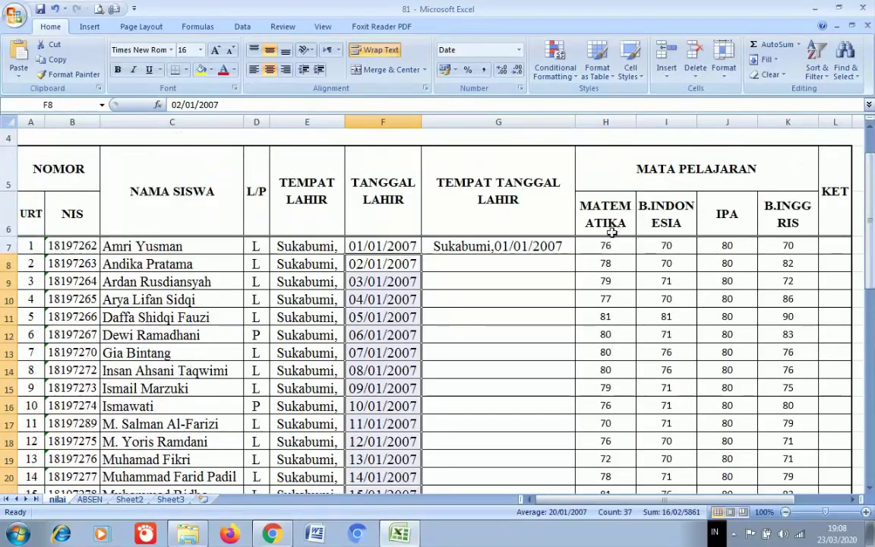
click(522, 263)
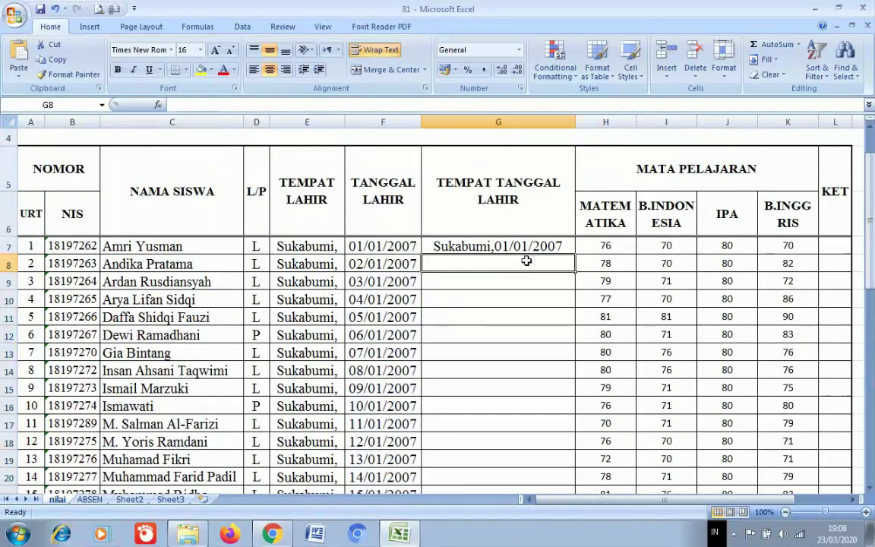
click(535, 248)
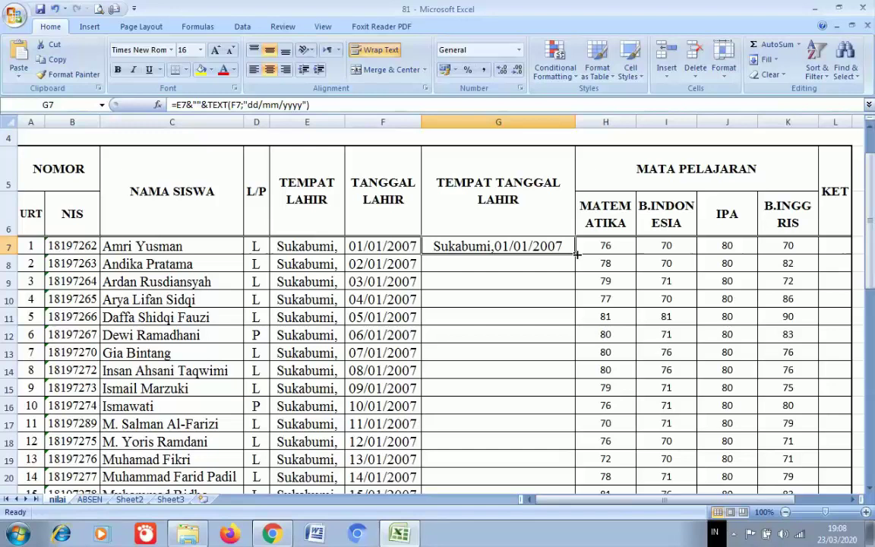
drag(577, 254, 578, 273)
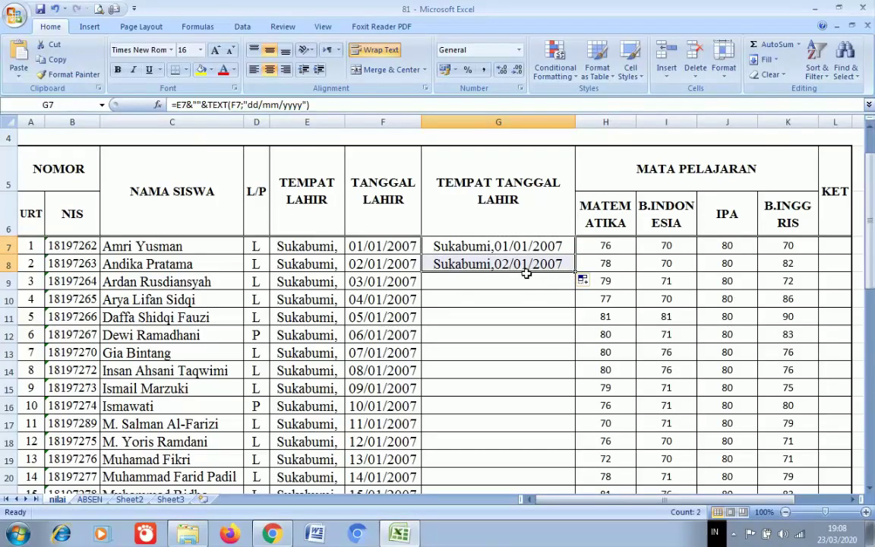
Step: Add a space between the empty quotes in G8's formula, giving =E8&" "&TEXT(F8;"dd/mm/yyyy"), and fill it down to G44
click(505, 264)
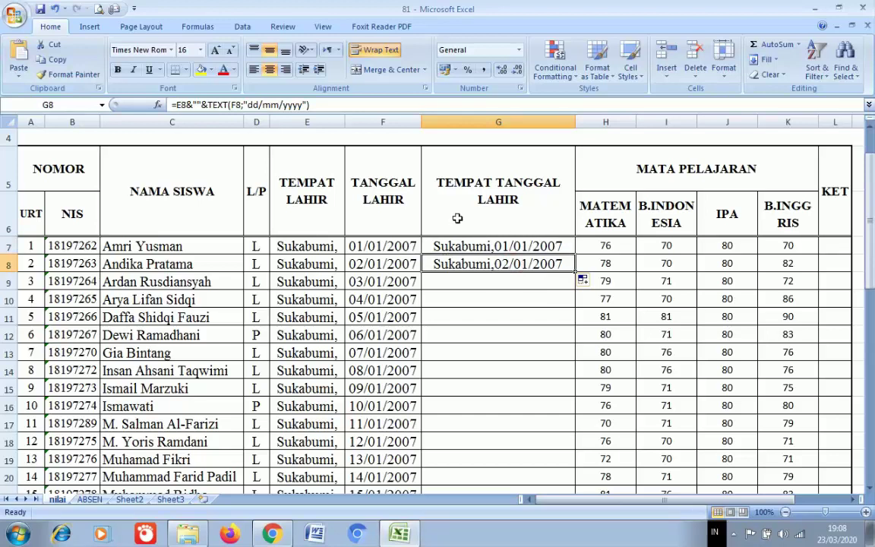
click(198, 106)
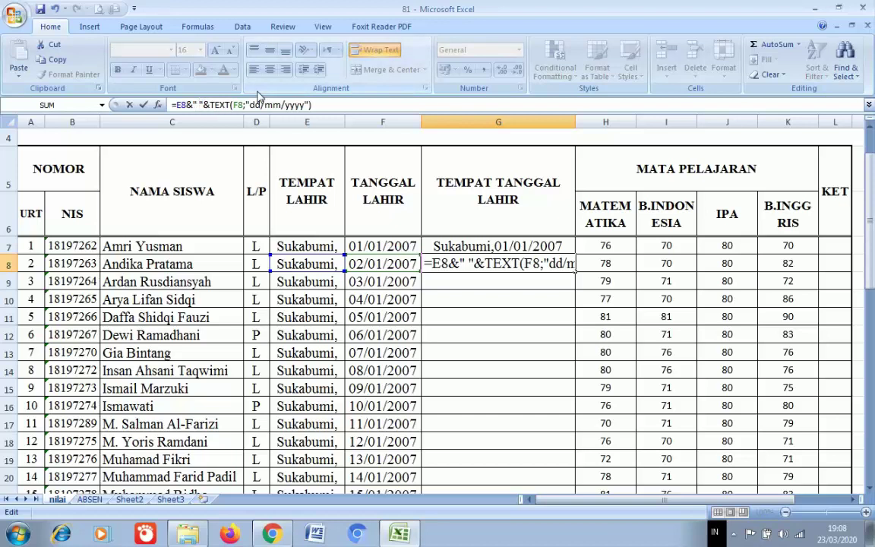
key(Return)
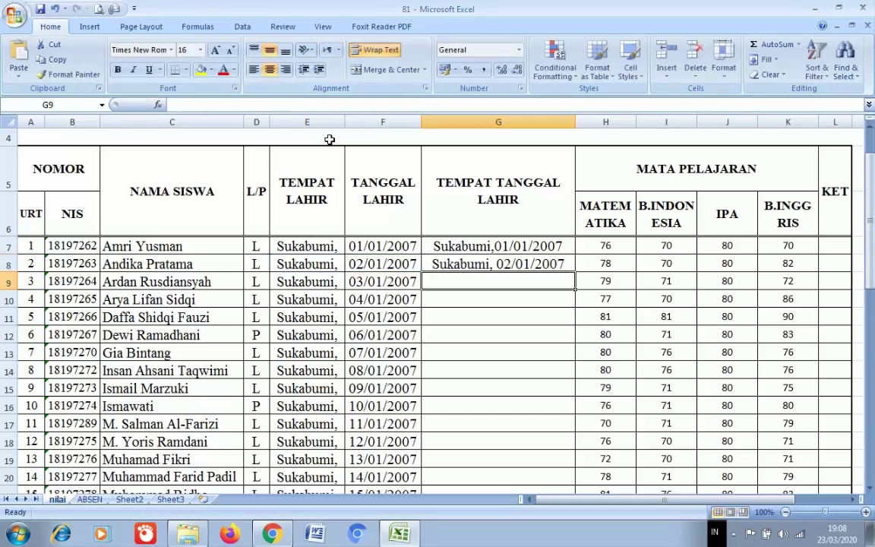
click(520, 262)
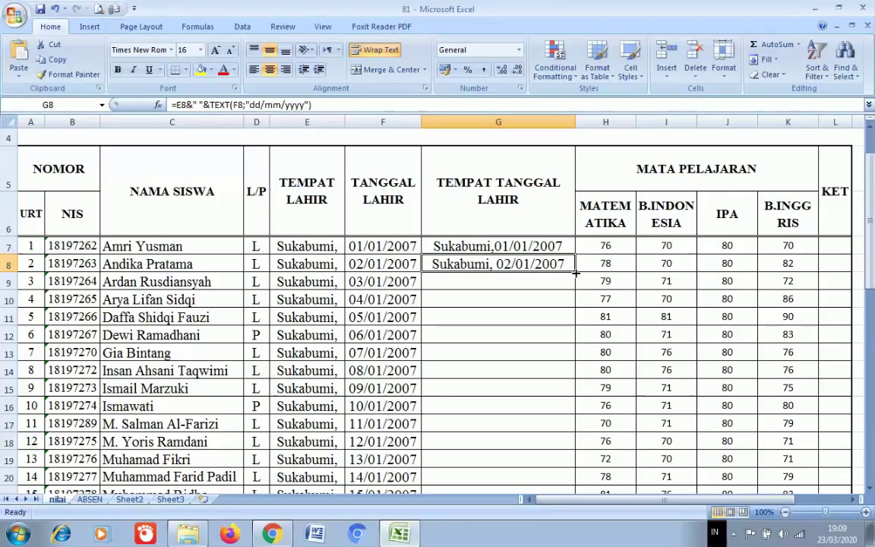
drag(576, 272, 541, 427)
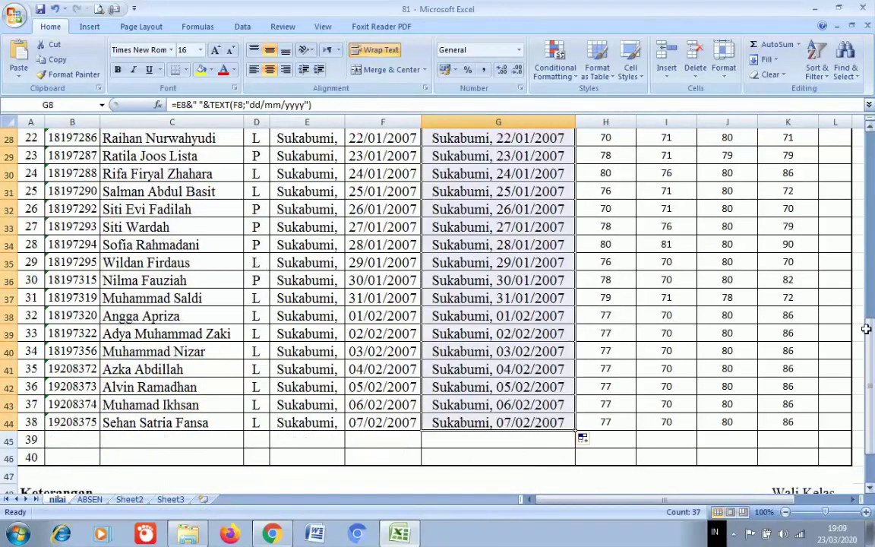
Step: Hide columns E through G, containing TEMPAT LAHIR, TANGGAL LAHIR and TEMPAT TANGGAL LAHIR
drag(873, 335, 873, 141)
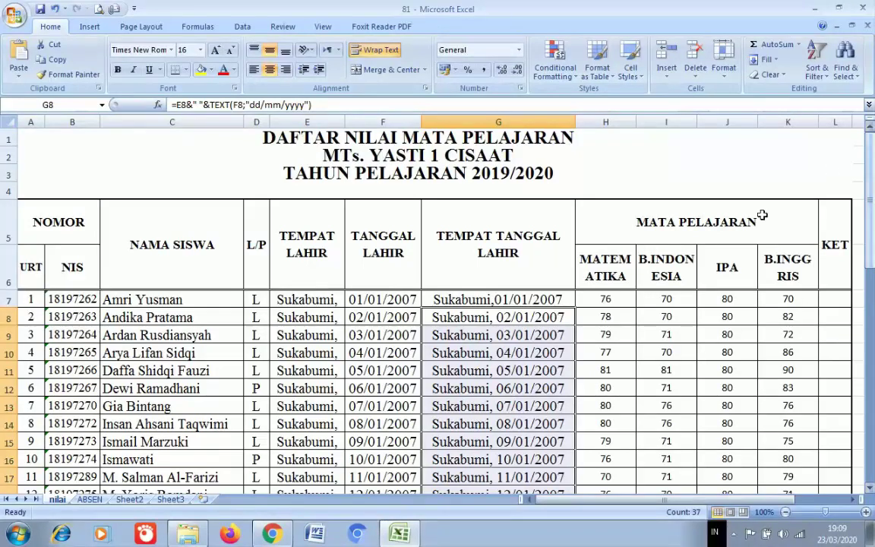
click(448, 348)
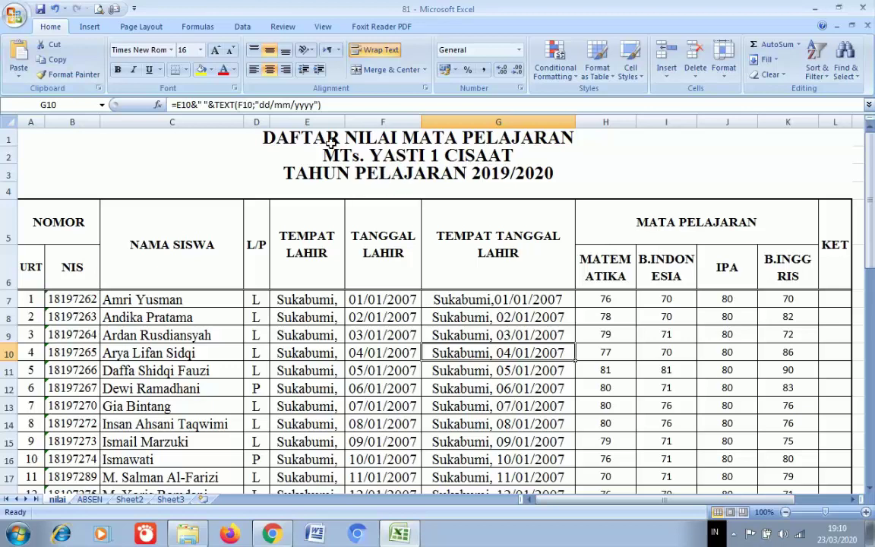
click(313, 121)
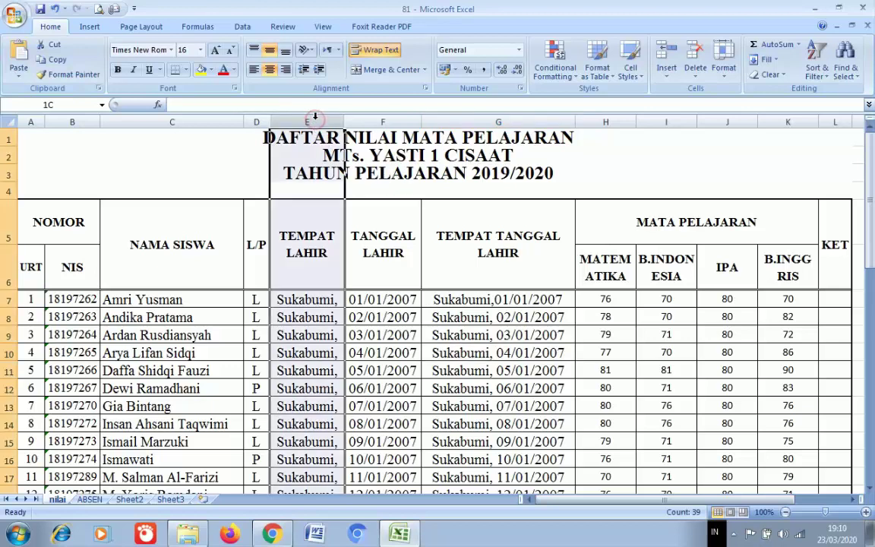
drag(340, 116, 354, 116)
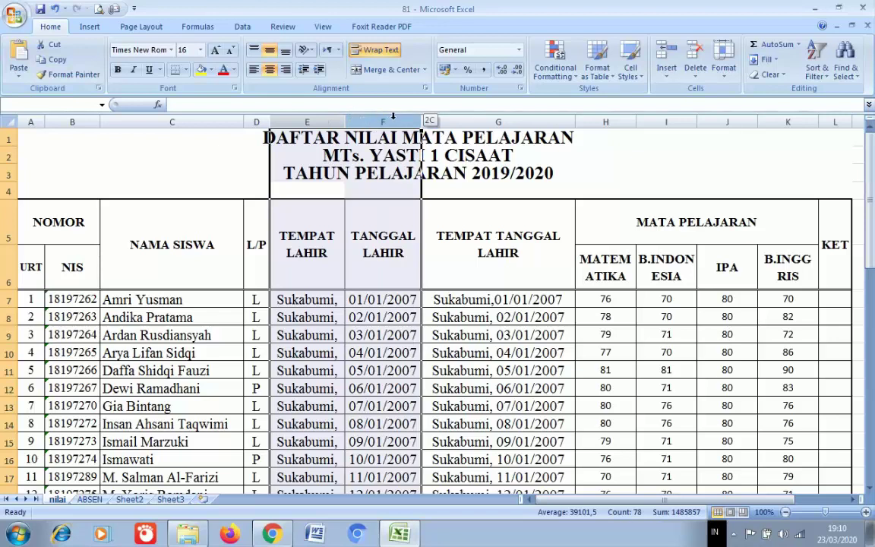
drag(404, 117, 450, 117)
drag(286, 115, 438, 115)
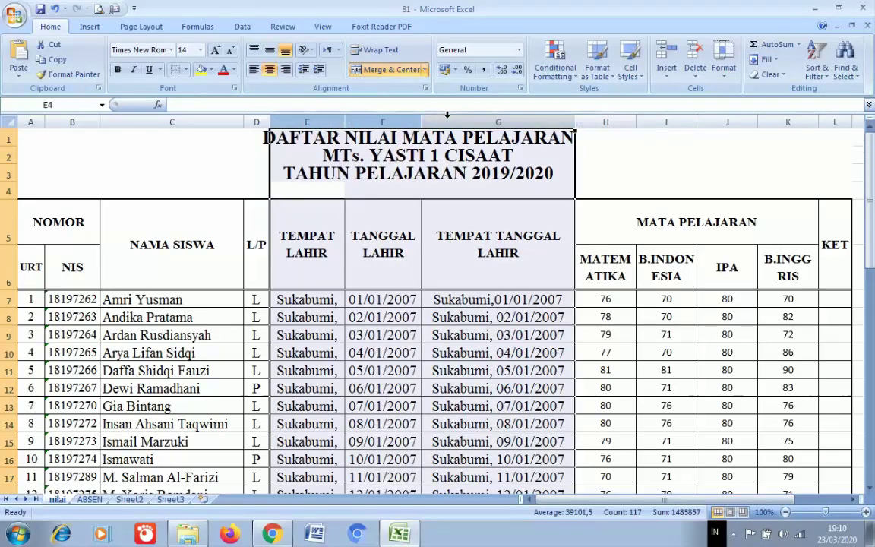
right_click(453, 117)
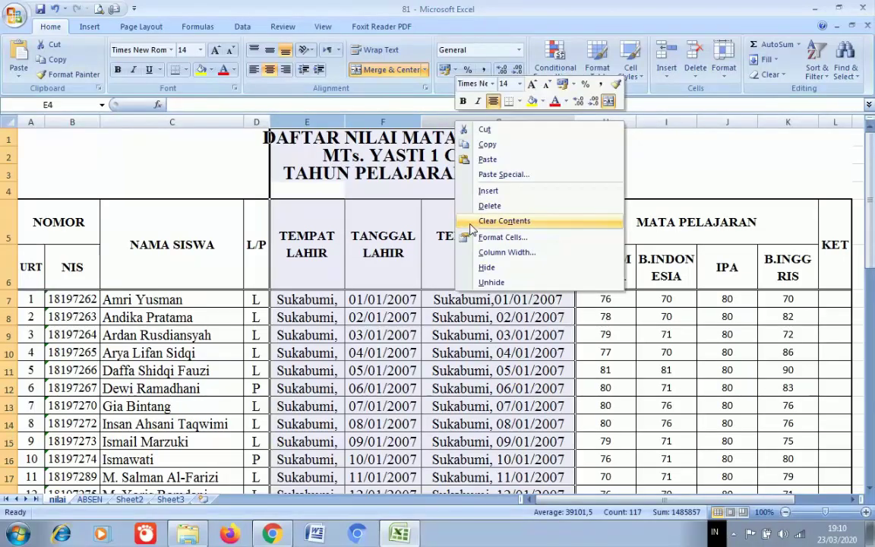
click(491, 271)
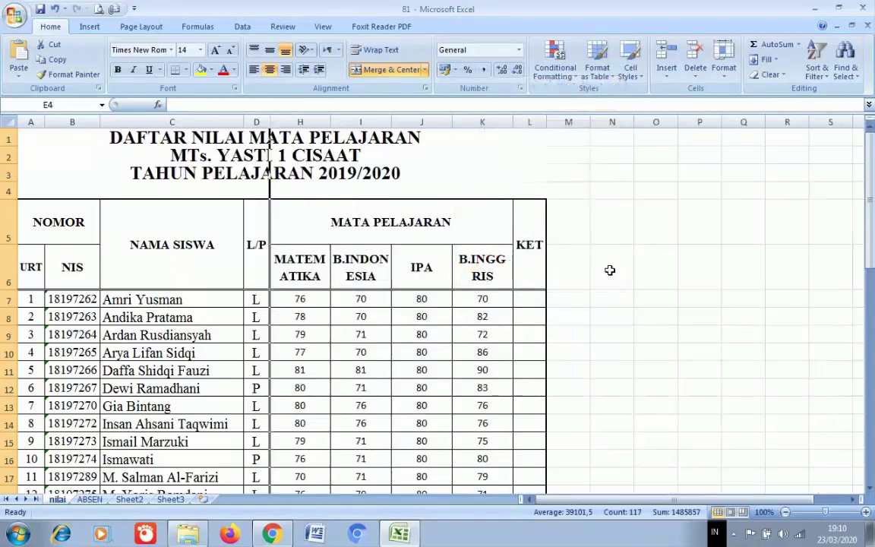
Step: Widen column L, the KET column at the end of the grade table
click(613, 273)
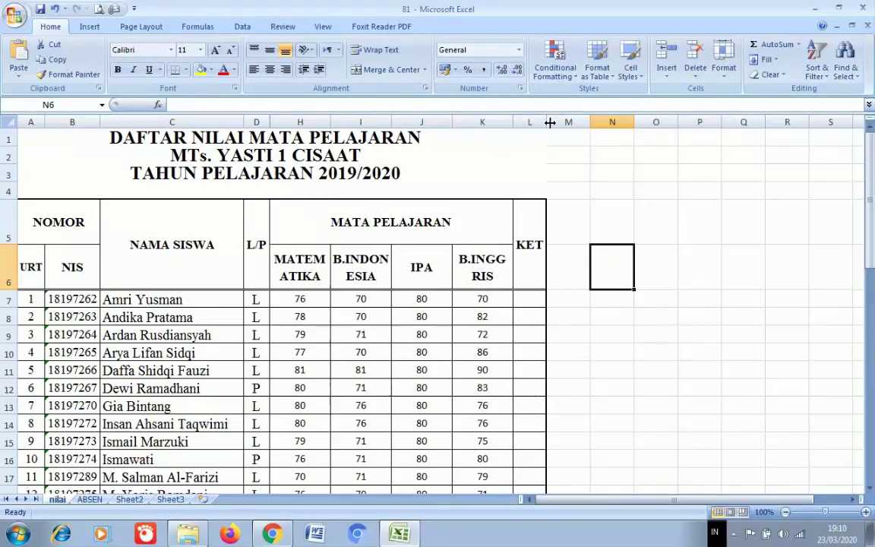
drag(549, 123, 575, 122)
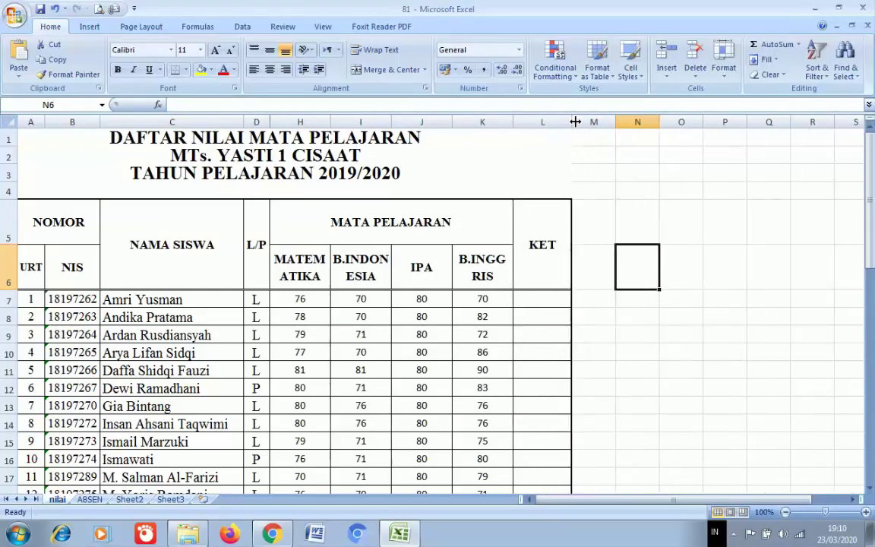